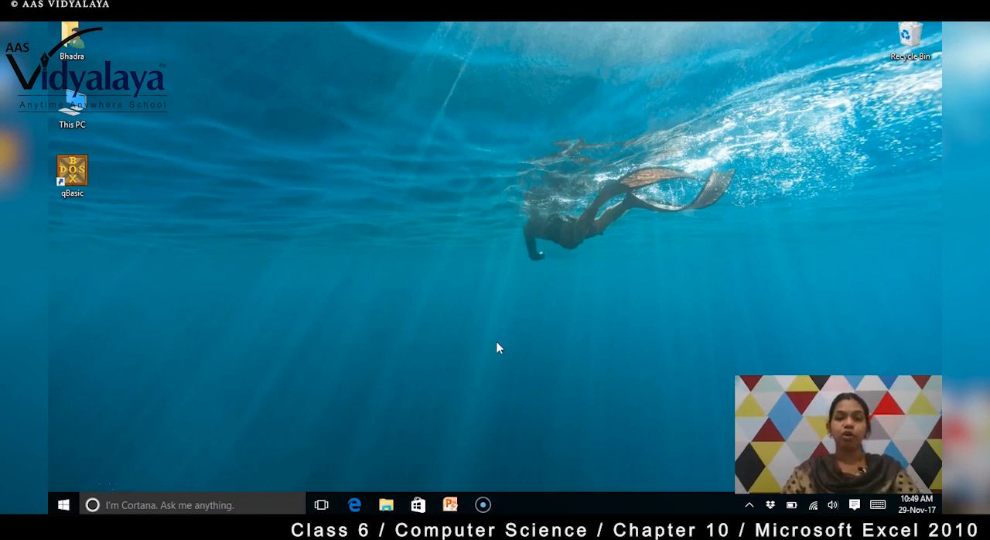
# - Search the computer for excel and launch Microsoft Excel 2010
pyautogui.click(217, 507)
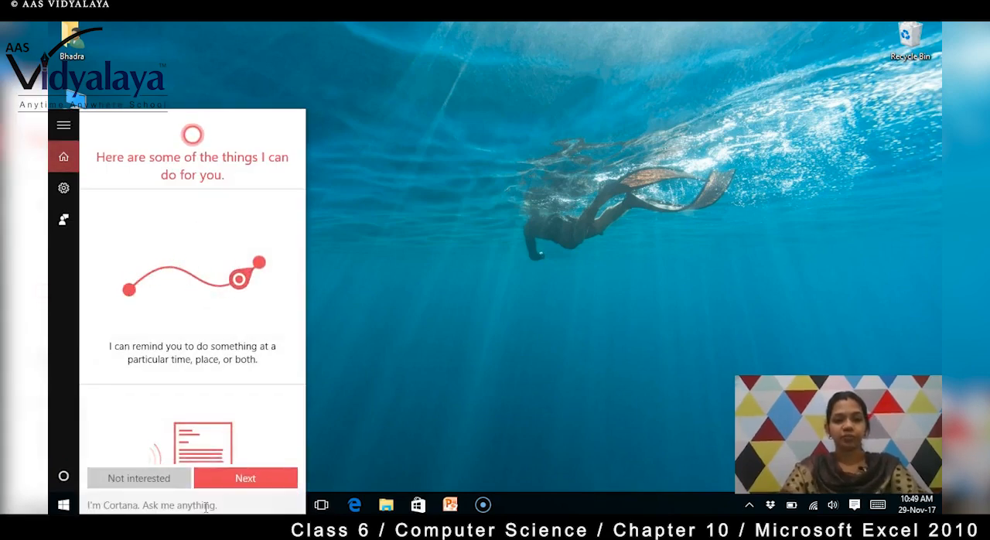
pyautogui.write('excel')
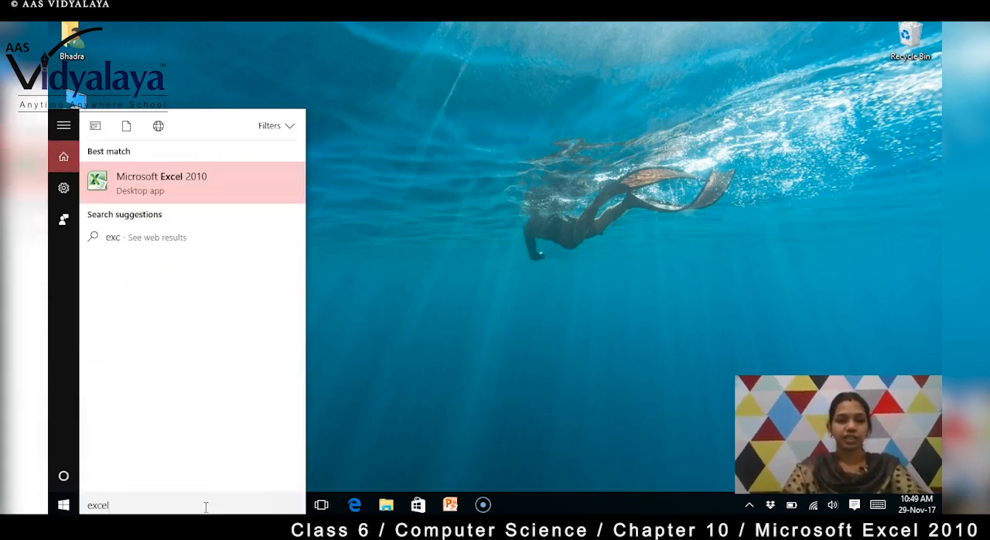
pyautogui.press('Return')
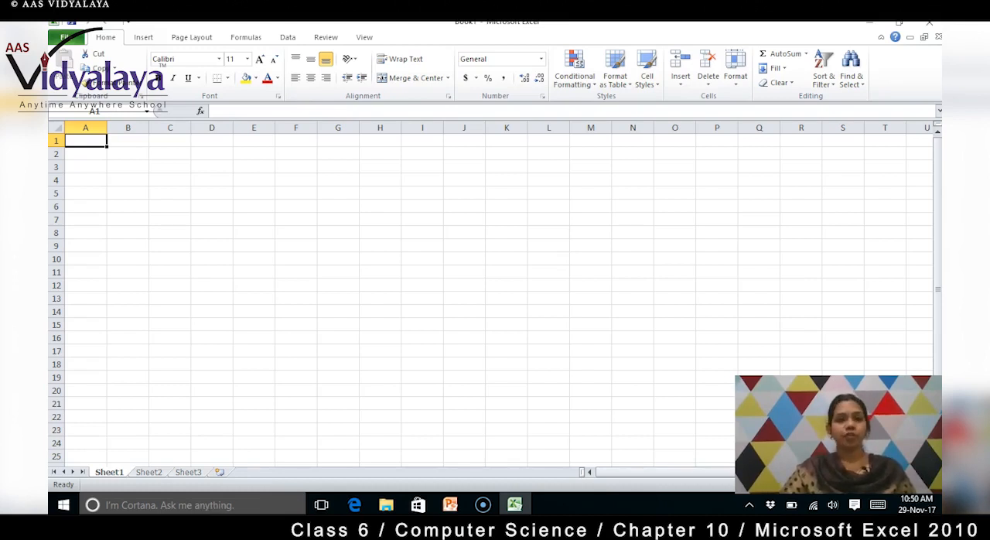
# - Enter the title Bill in cell B1 of the blank worksheet
pyautogui.click(133, 167)
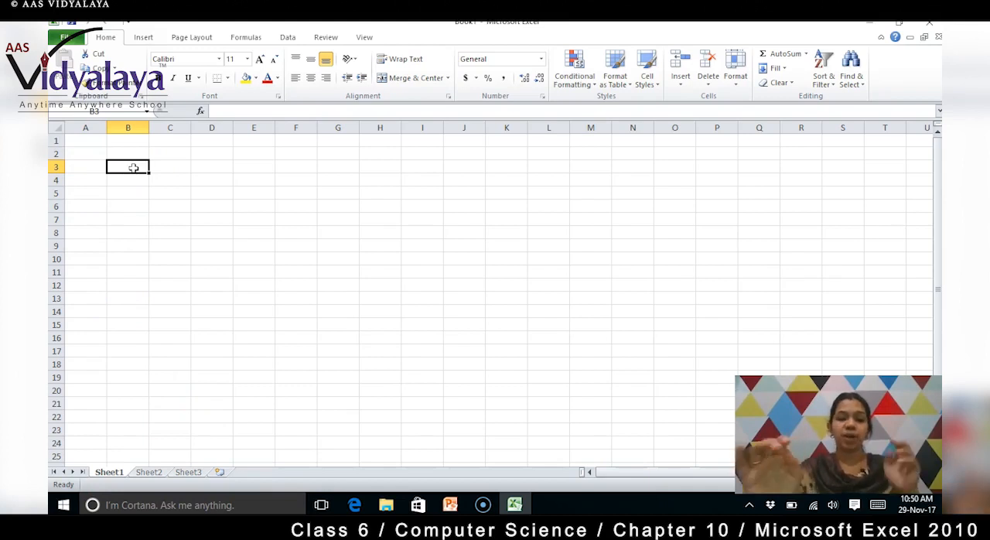
pyautogui.press('Up')
pyautogui.press('Up')
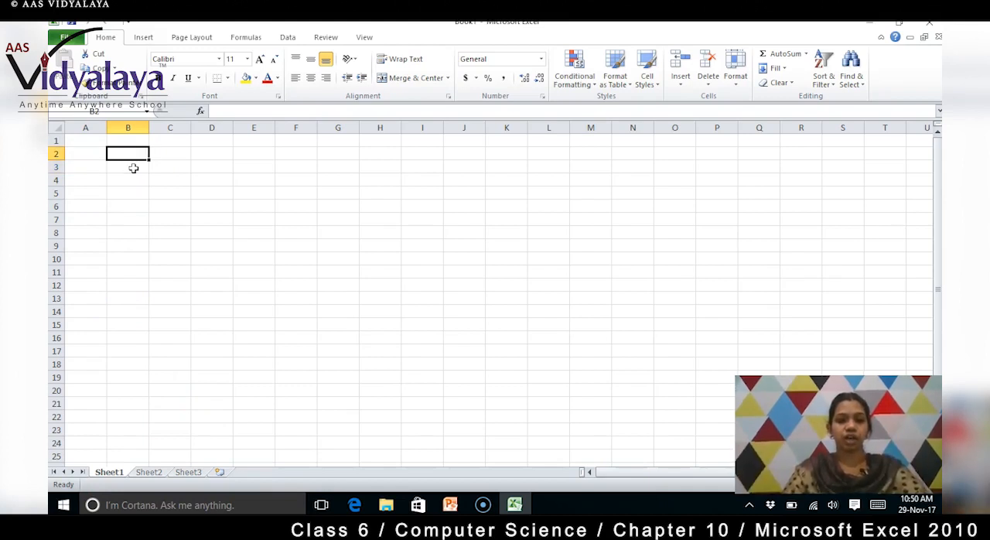
pyautogui.write('Bill')
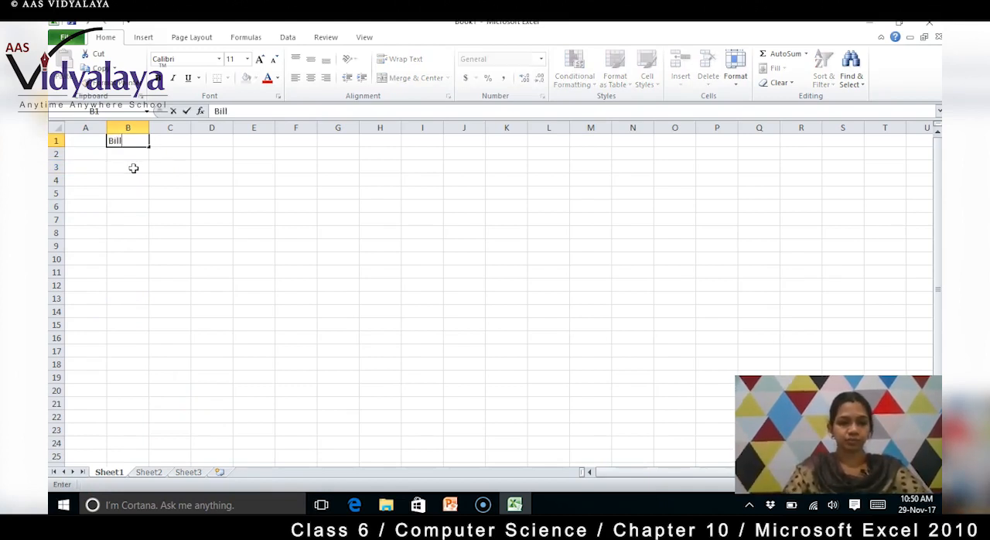
pyautogui.press('Return')
# - Enter the headings S.no in A3 and Product name in B3, and widen column B to fit its heading
pyautogui.click(133, 168)
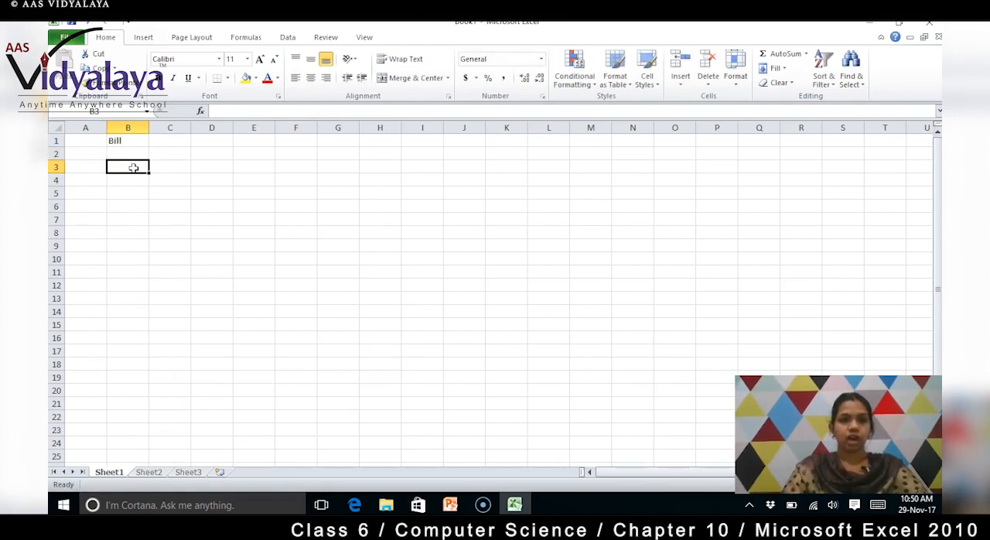
pyautogui.press('Left')
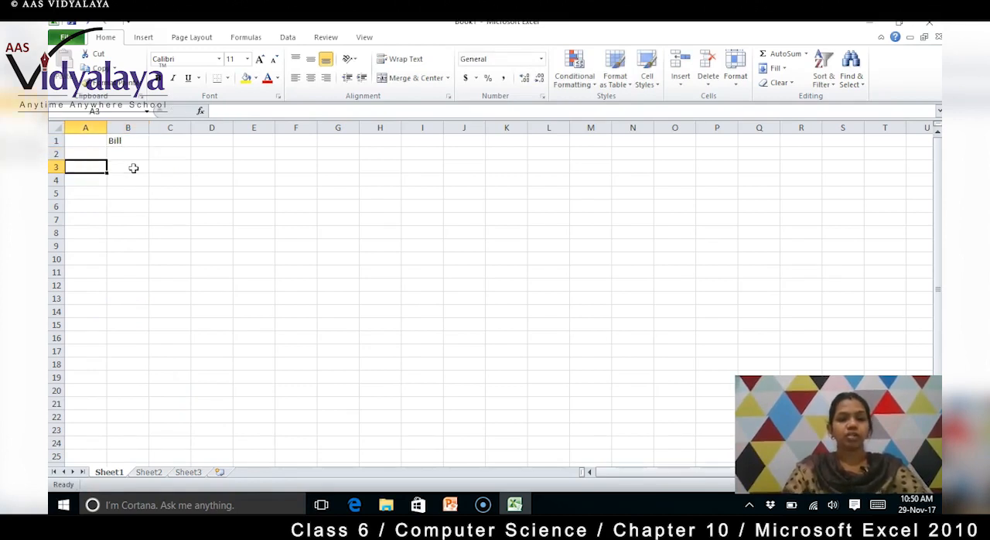
pyautogui.write('S.no')
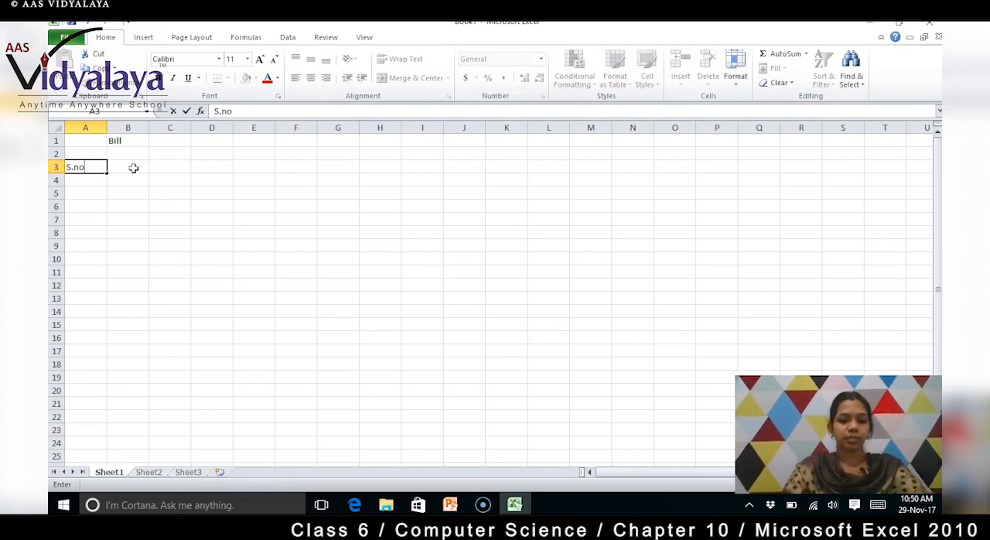
pyautogui.press('Tab')
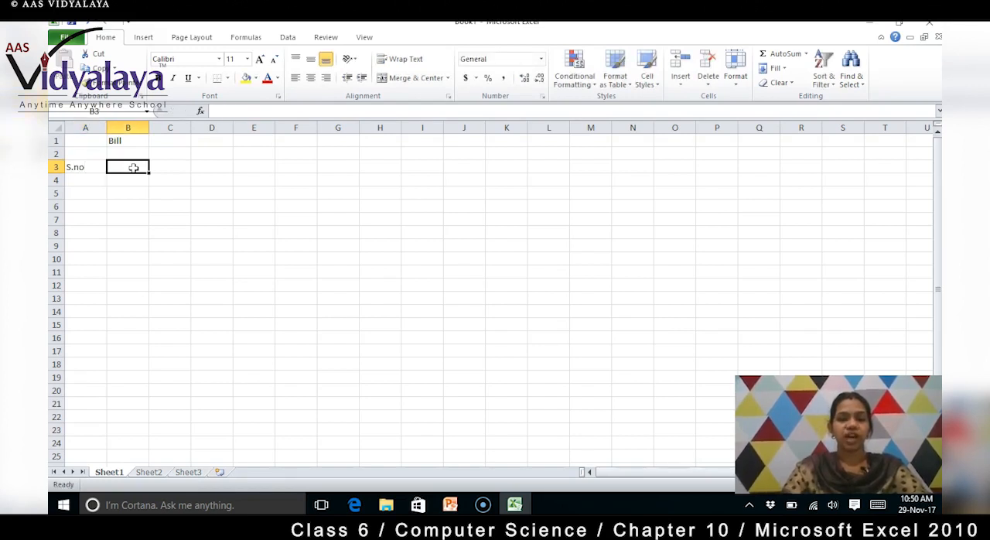
pyautogui.write('Prod')
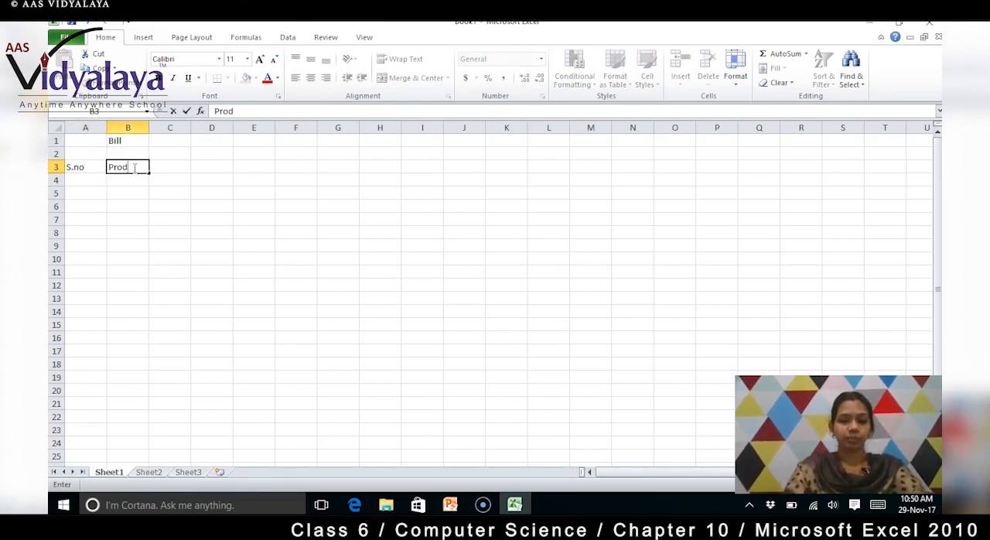
pyautogui.write('uct name')
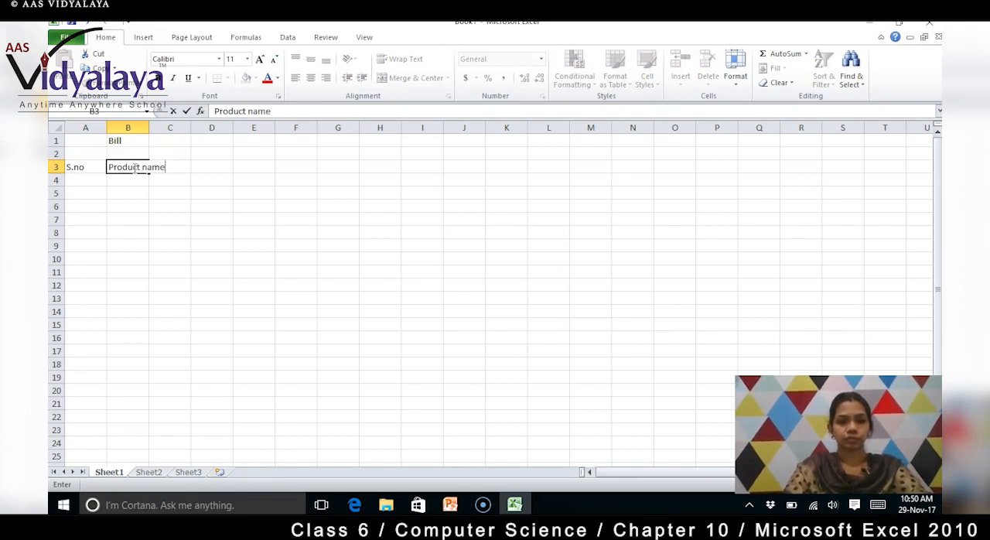
pyautogui.press('Tab')
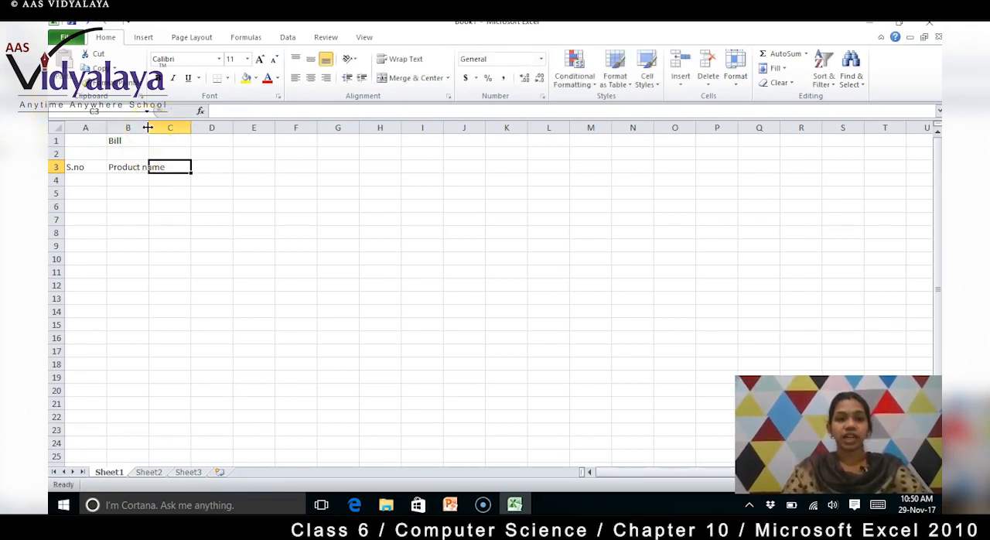
pyautogui.moveTo(148, 127); pyautogui.dragTo(170, 126)
# - Complete the heading row with Rate in C3, Qty in D3 and Price in E3
pyautogui.click(195, 168)
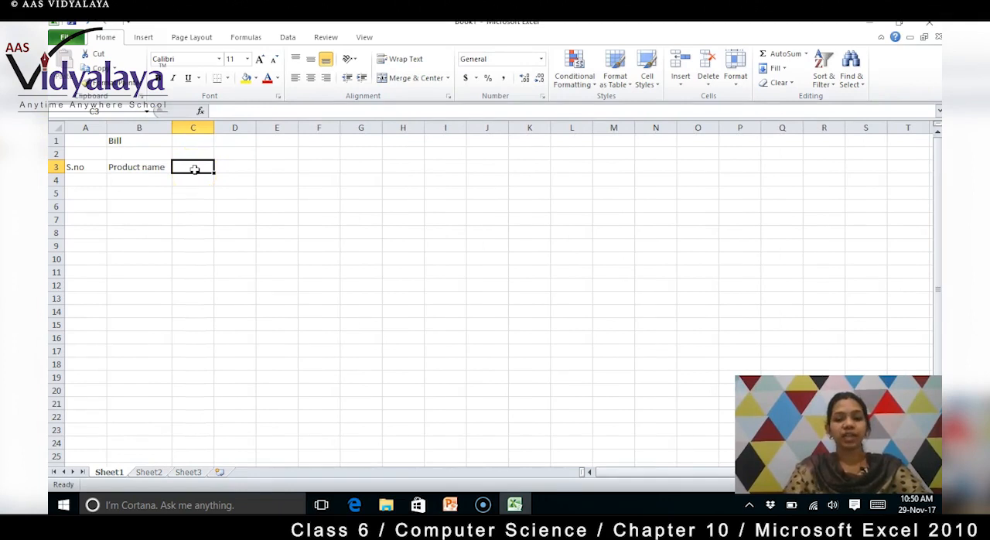
pyautogui.write('Rate')
pyautogui.press('Tab')
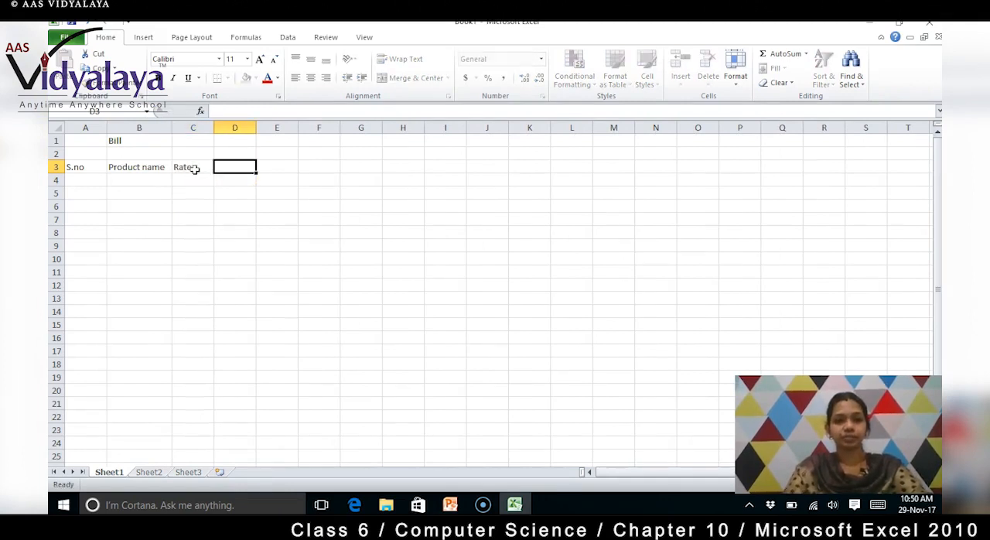
pyautogui.write('Qty')
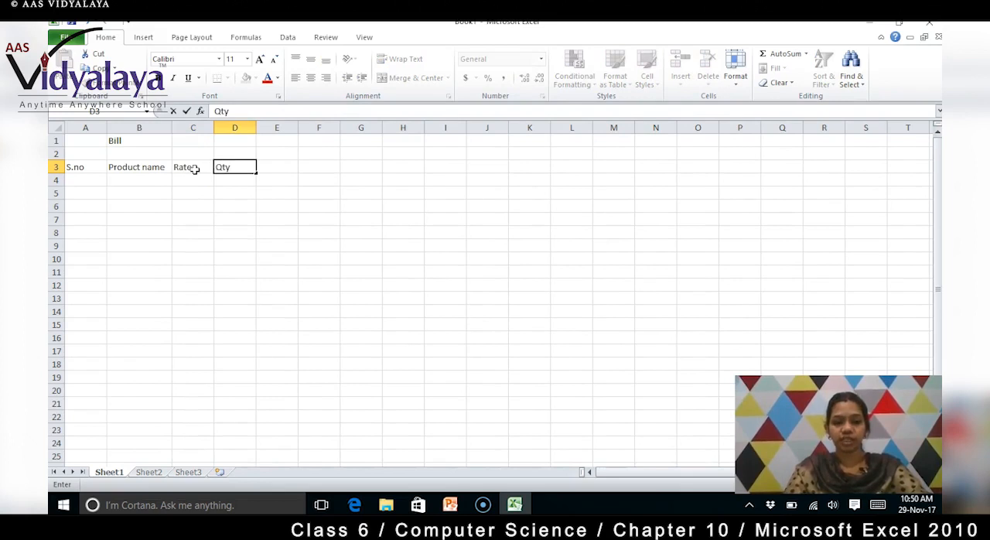
pyautogui.press('Tab')
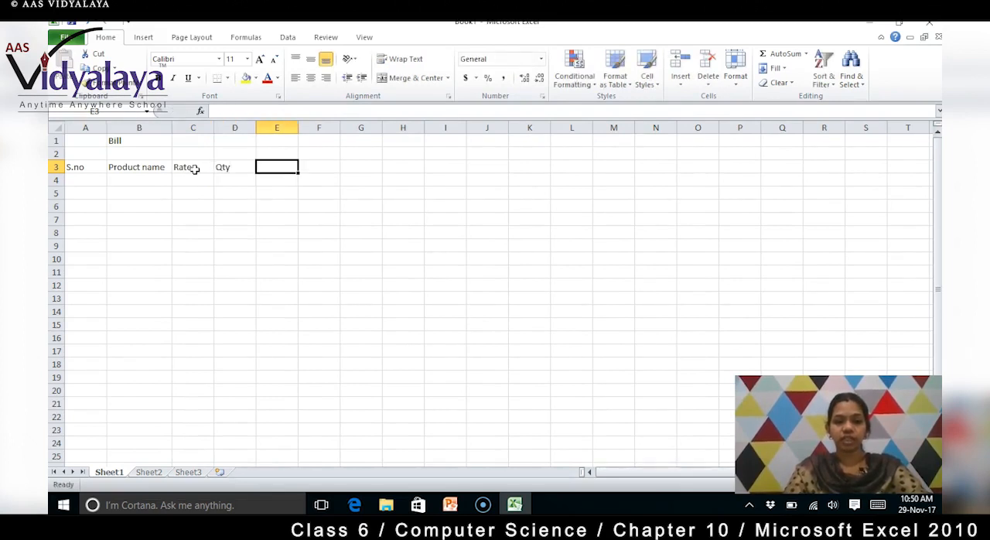
pyautogui.write('Price')
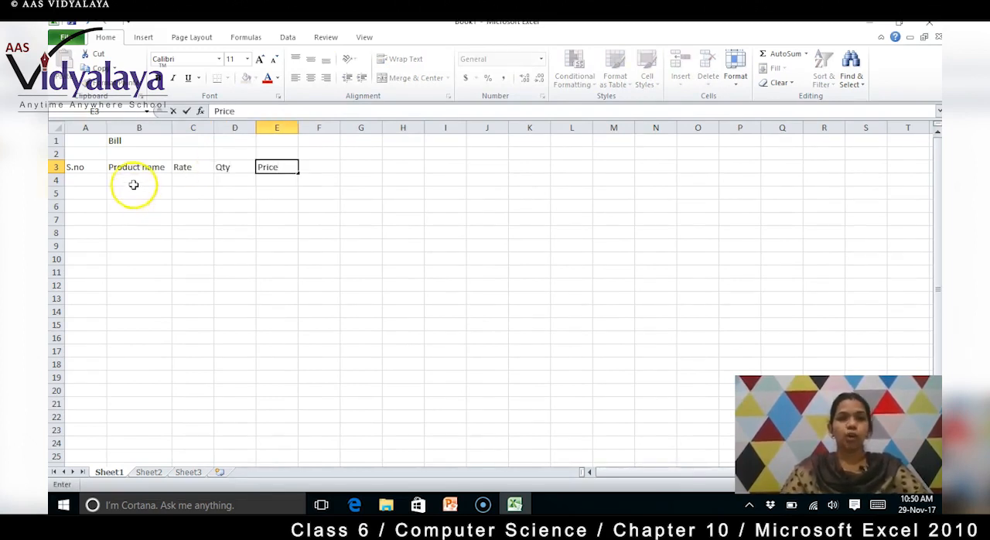
# - Fill in the first item in row 4: serial number 1, product Toothbrush, rate 20 and quantity 3
pyautogui.click(91, 184)
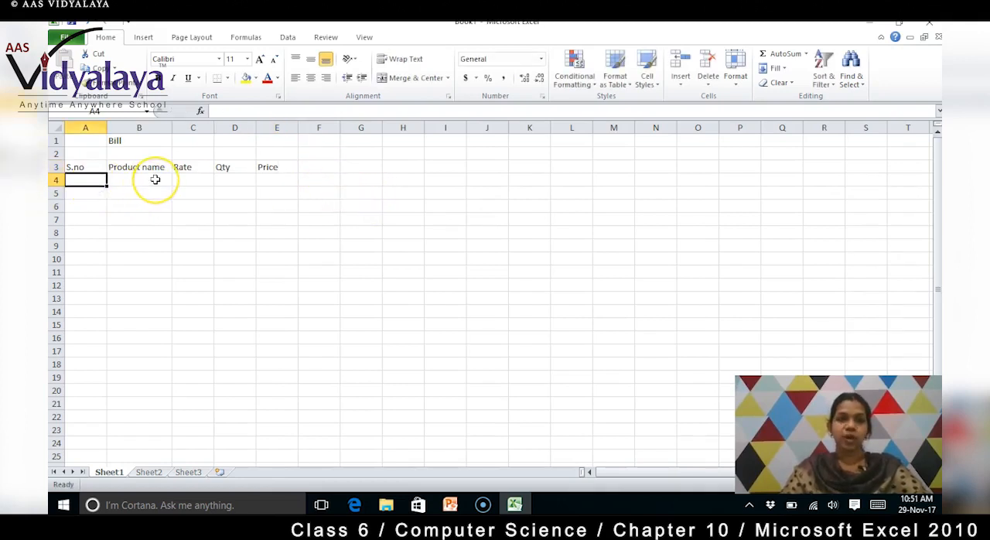
pyautogui.write('1.')
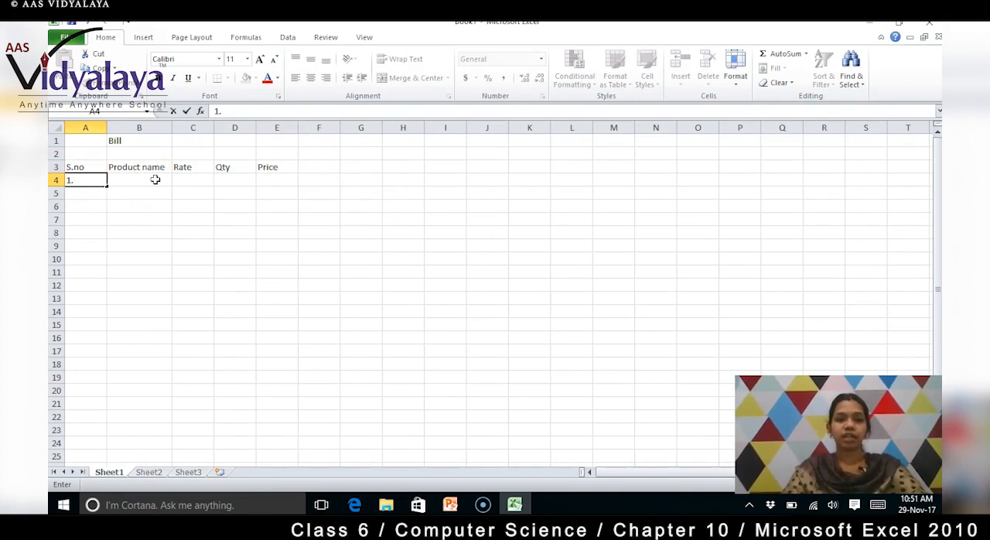
pyautogui.click(155, 180)
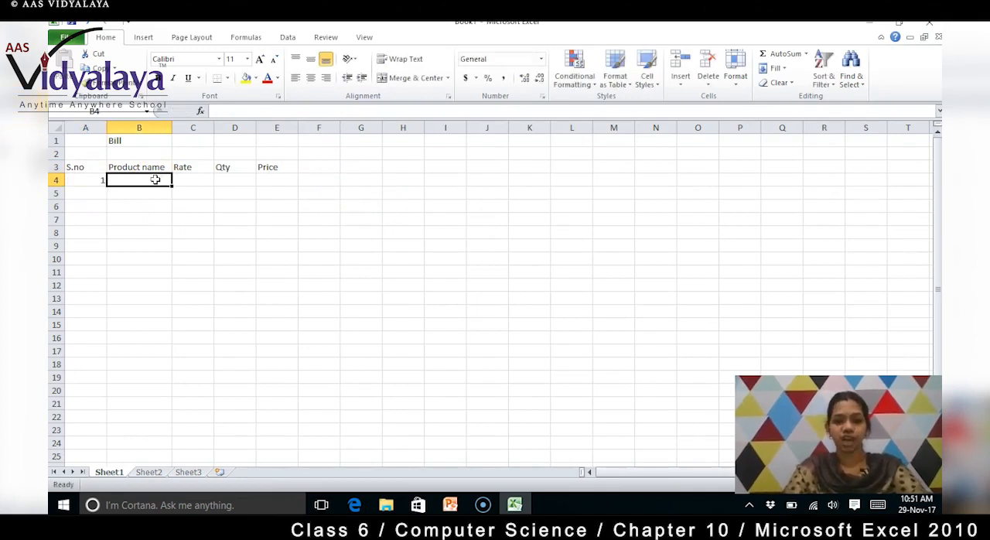
pyautogui.write('Too')
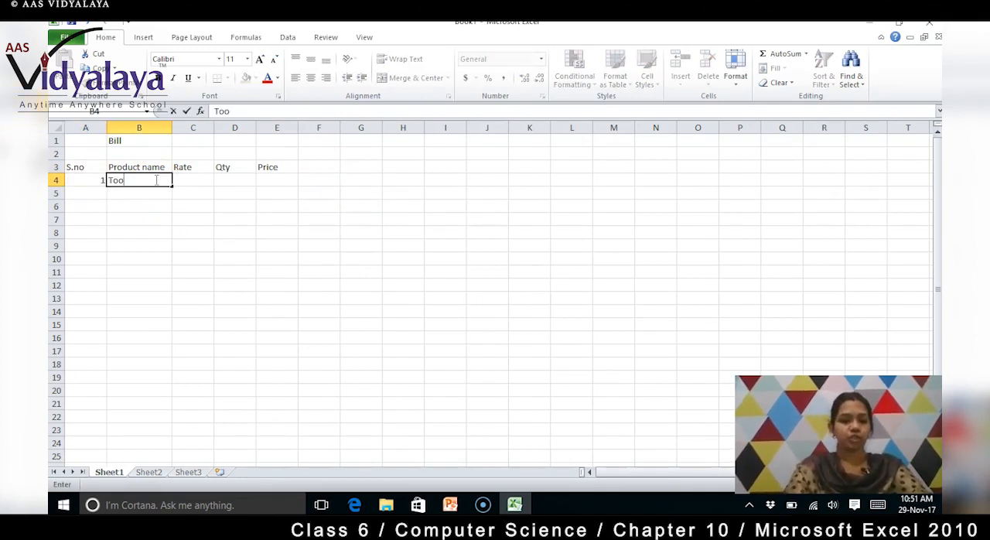
pyautogui.write('thbrush')
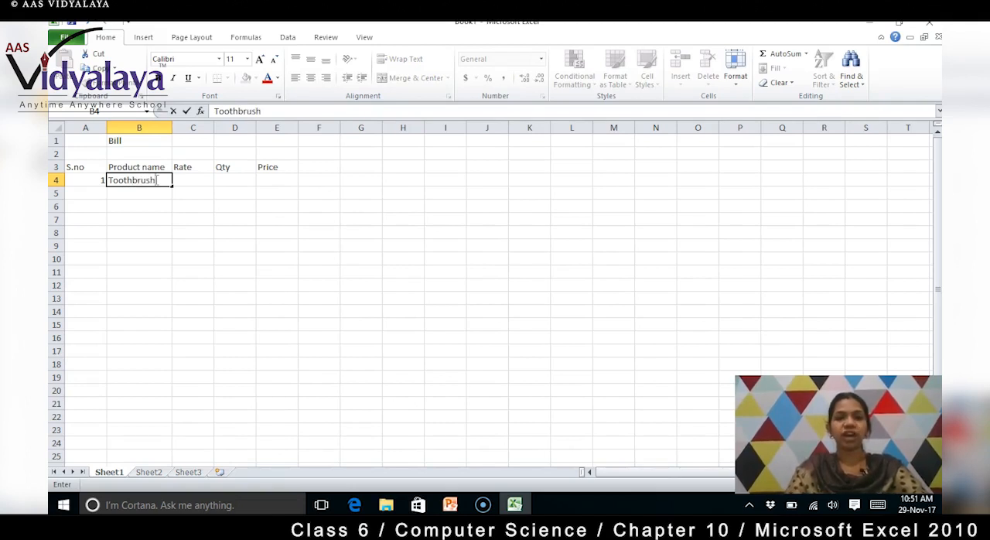
pyautogui.press('Tab')
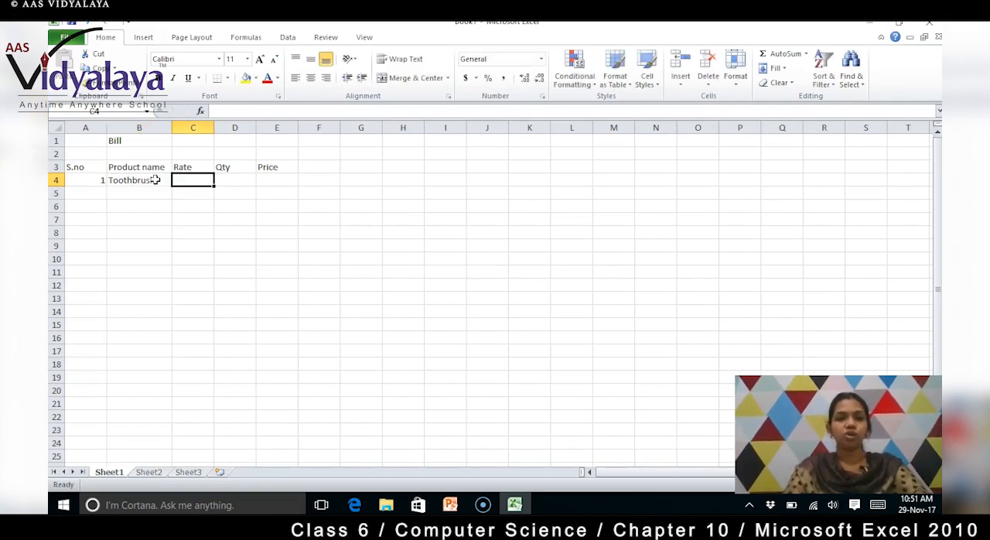
pyautogui.write('20')
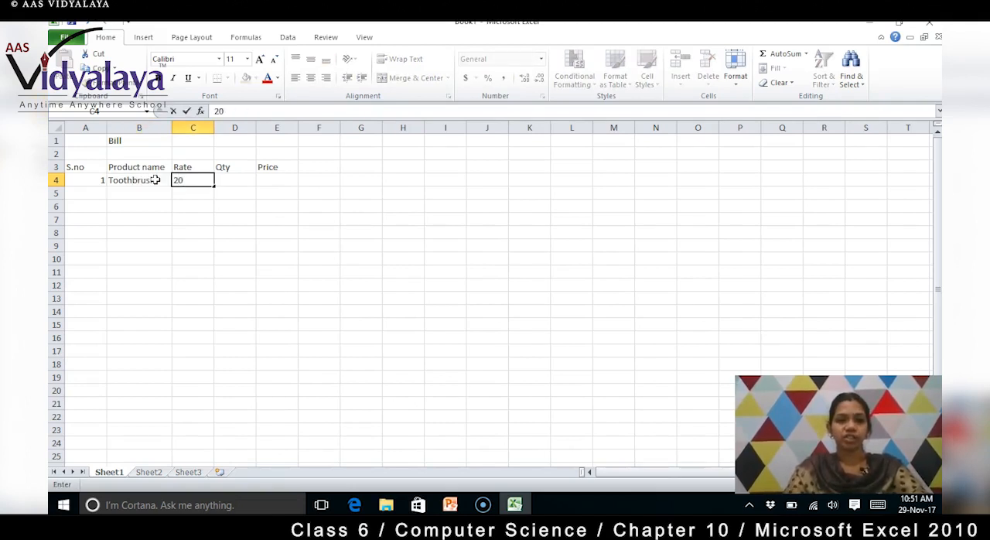
pyautogui.press('Tab')
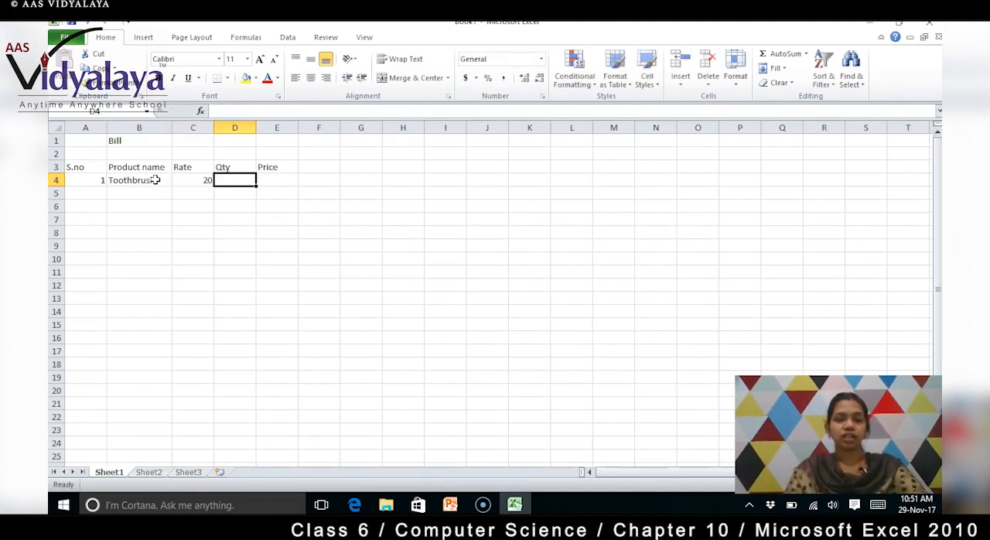
pyautogui.write('3')
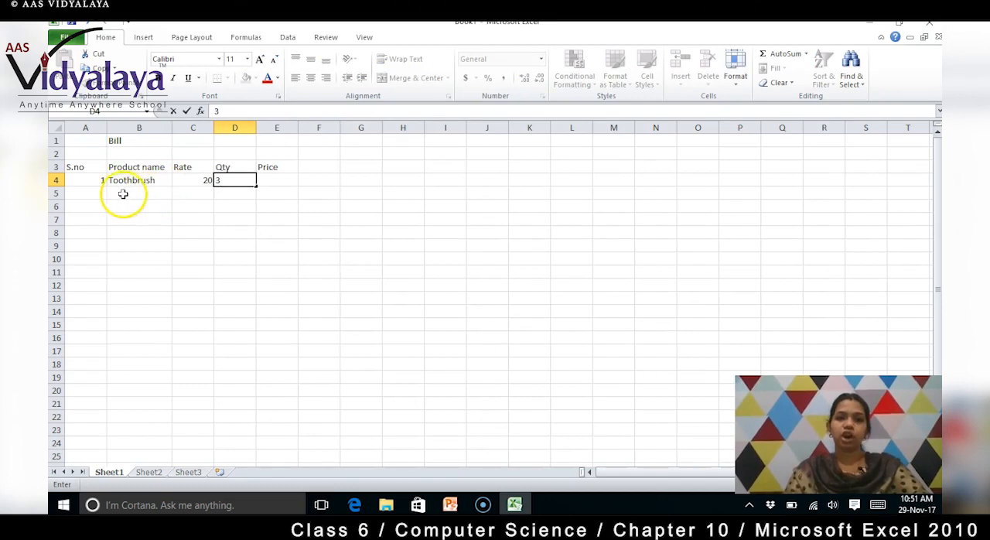
# - Fill in the second item in row 5: serial number 2, product Toothpaste, rate 50 and quantity 1
pyautogui.click(139, 194)
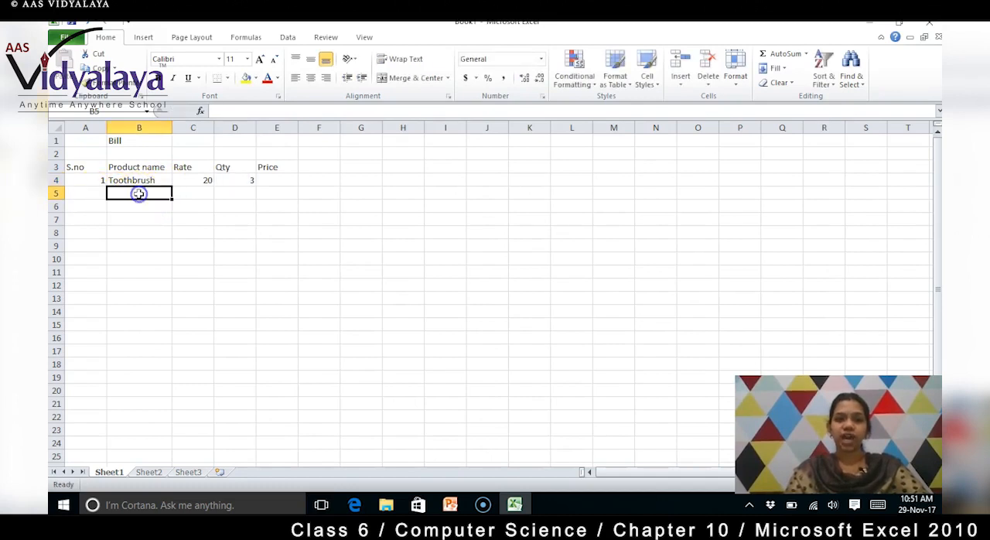
pyautogui.click(98, 194)
pyautogui.write('2')
pyautogui.press('Tab')
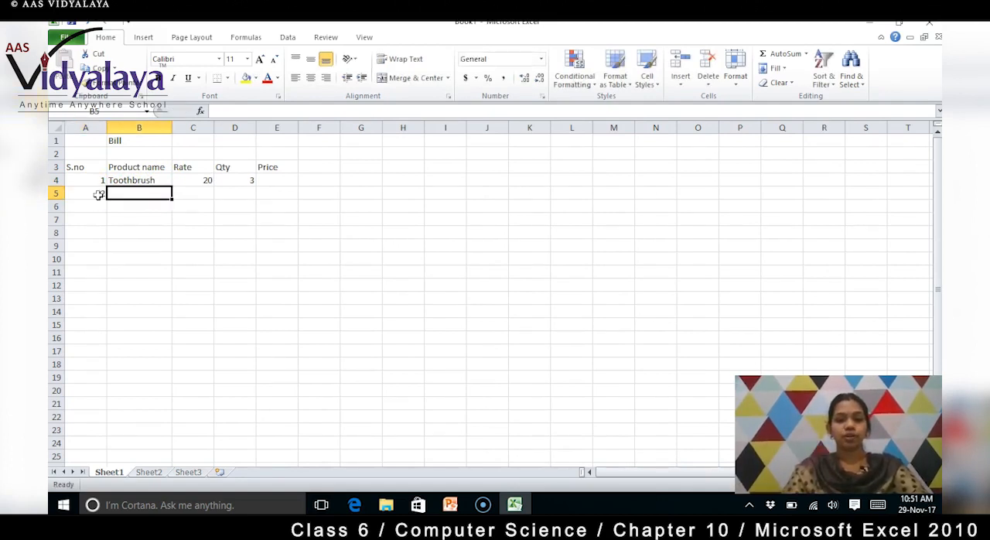
pyautogui.write('Toothpaste')
pyautogui.press('Tab')
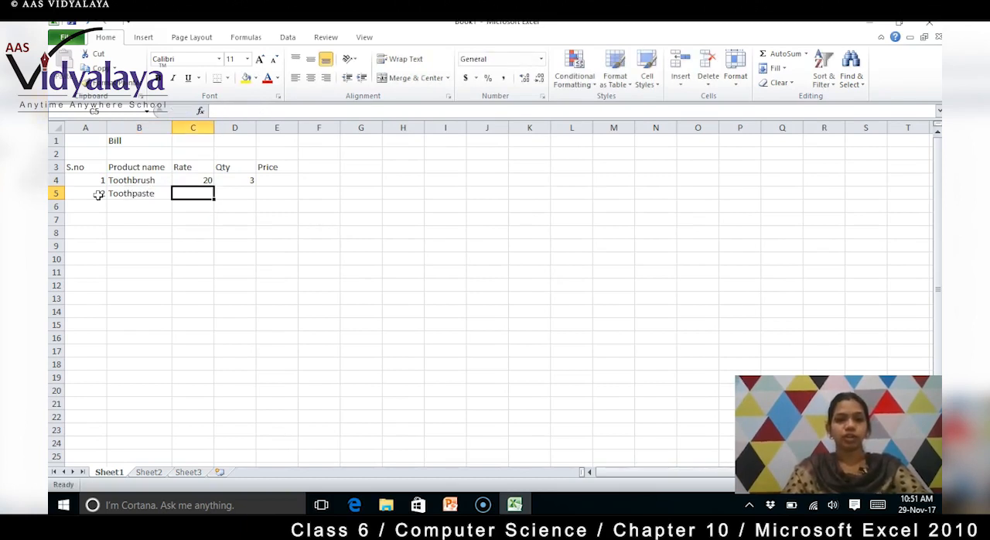
pyautogui.write('50')
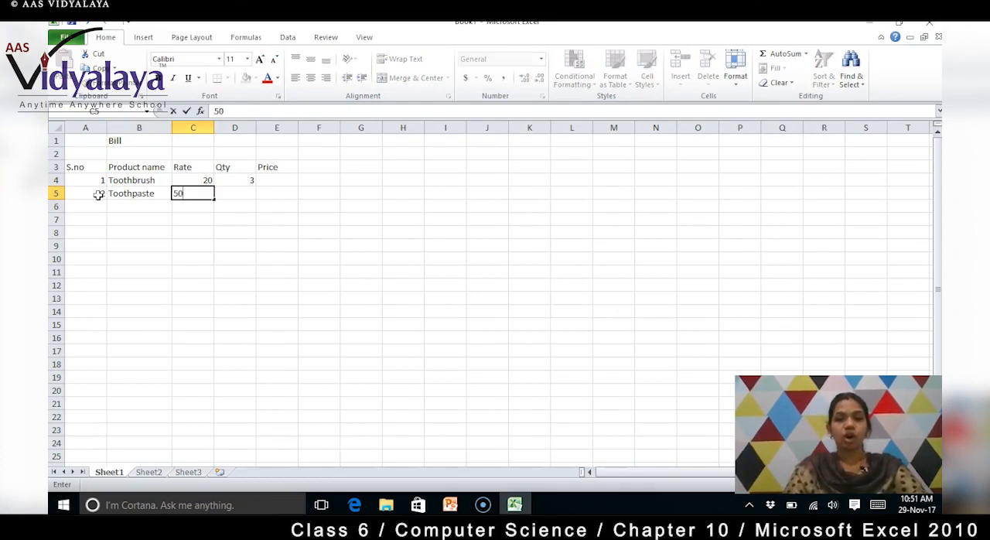
pyautogui.press('Tab')
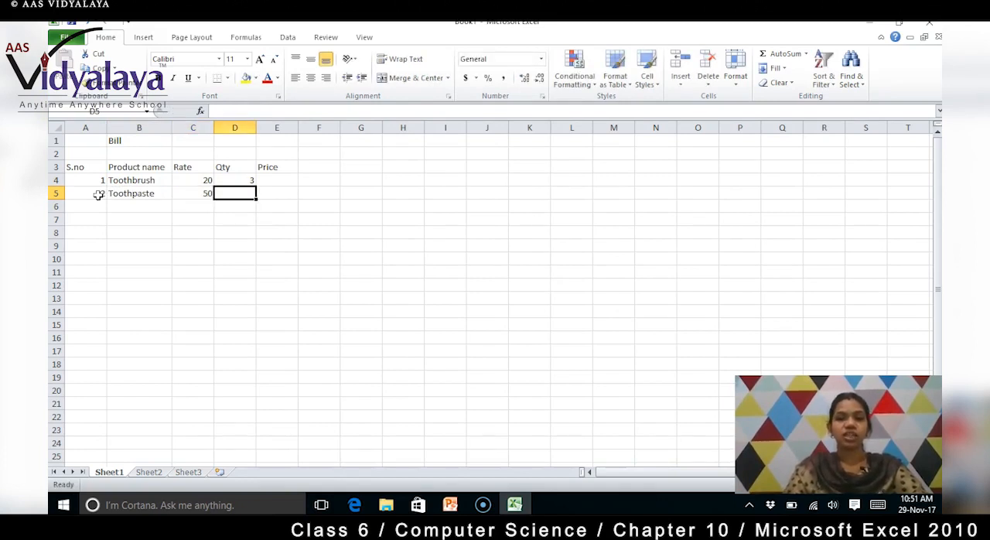
pyautogui.write('1')
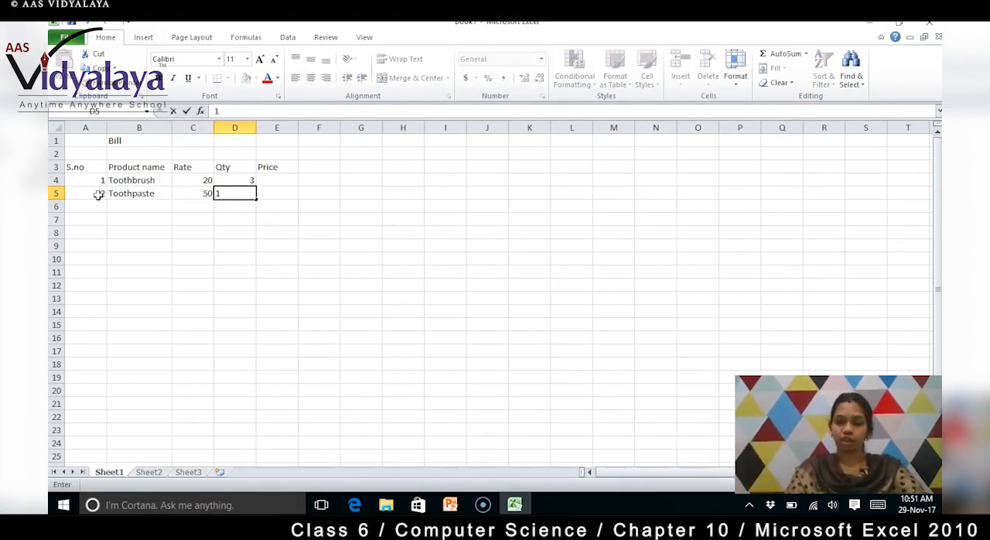
pyautogui.press('Return')
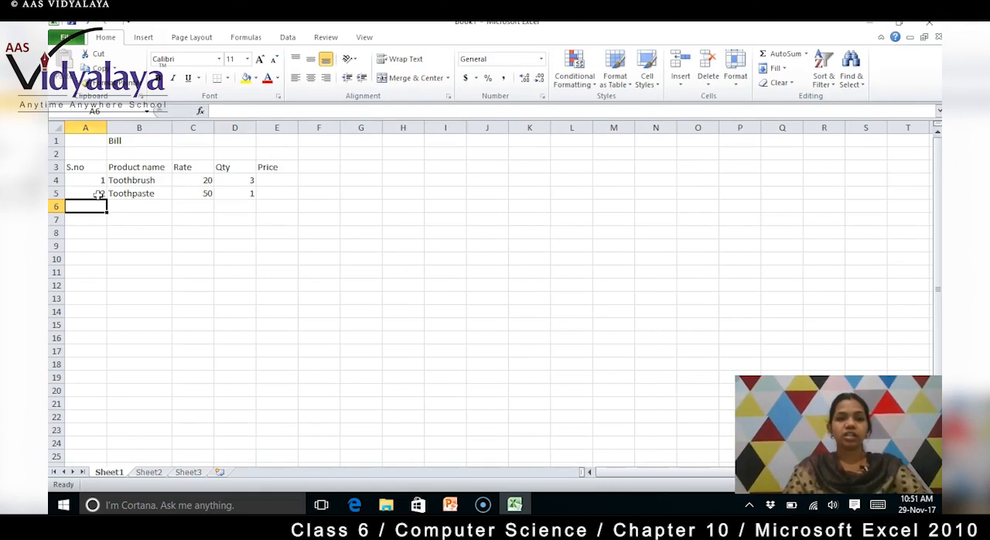
# - Fill in the third item in row 6: serial number 3, product Soap, rate 40 and quantity 4
pyautogui.write('3')
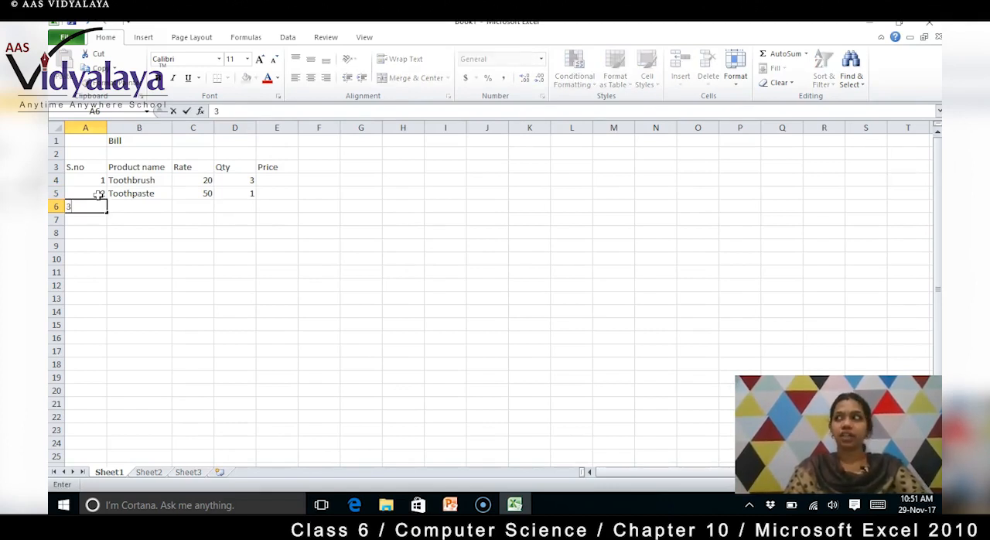
pyautogui.press('Tab')
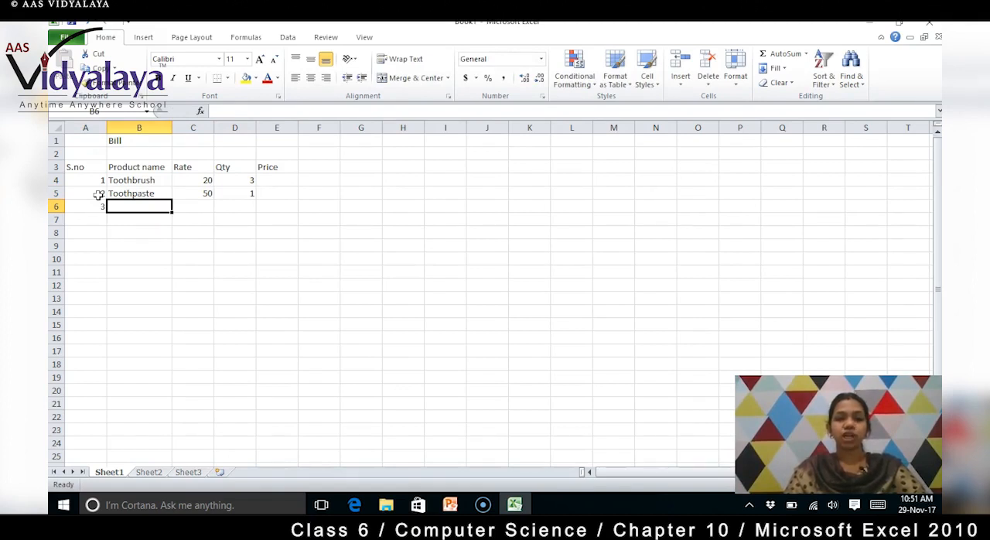
pyautogui.write('Soap')
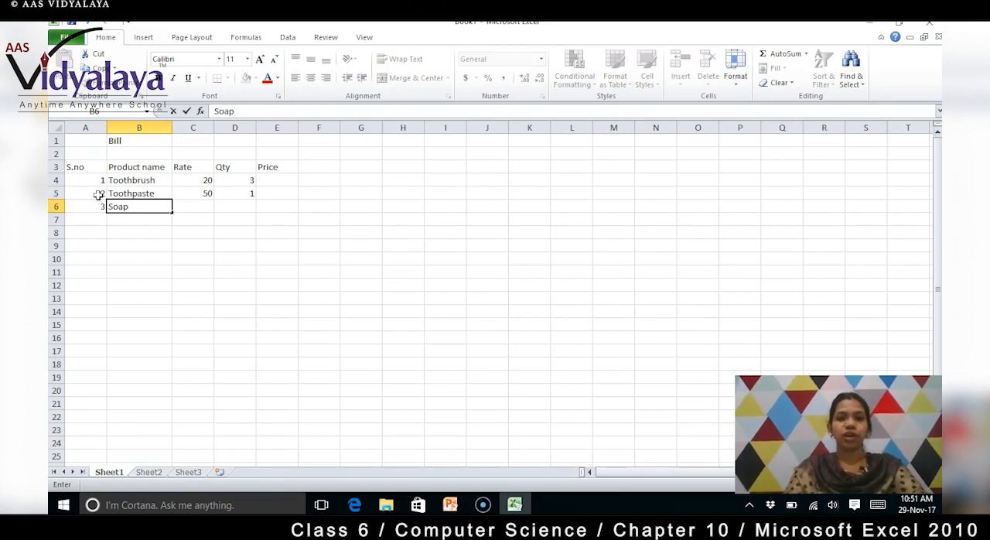
pyautogui.press('Tab')
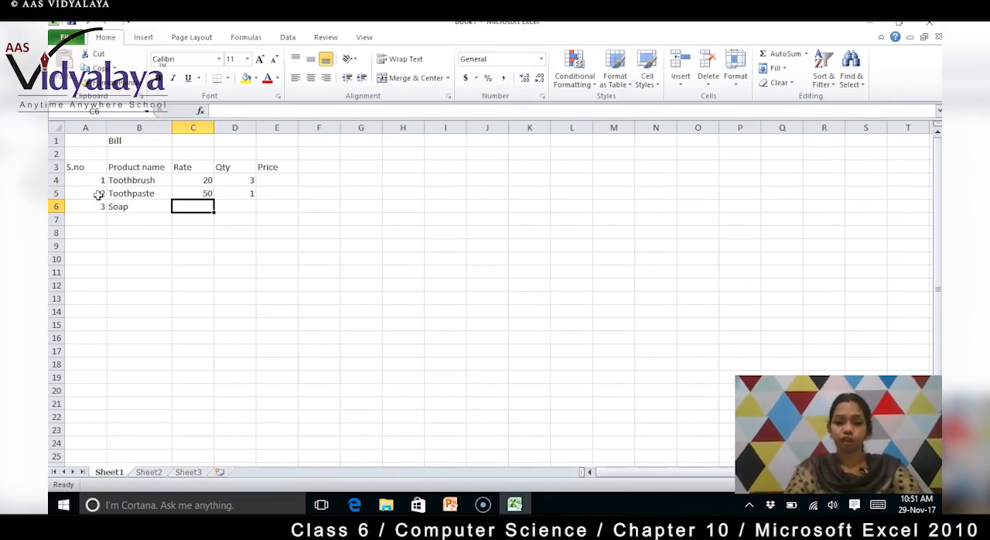
pyautogui.write('40')
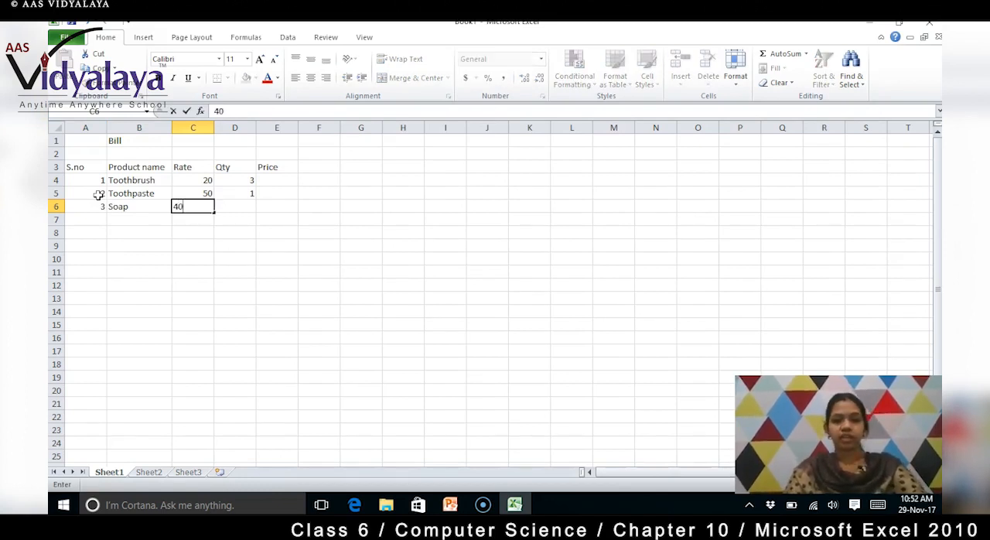
pyautogui.press('Tab')
pyautogui.write('4')
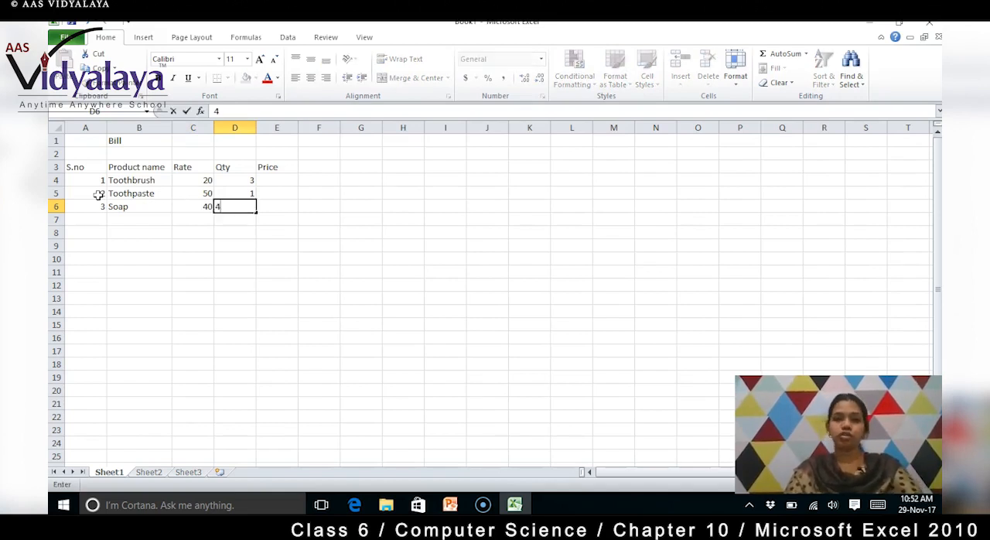
pyautogui.click(295, 209)
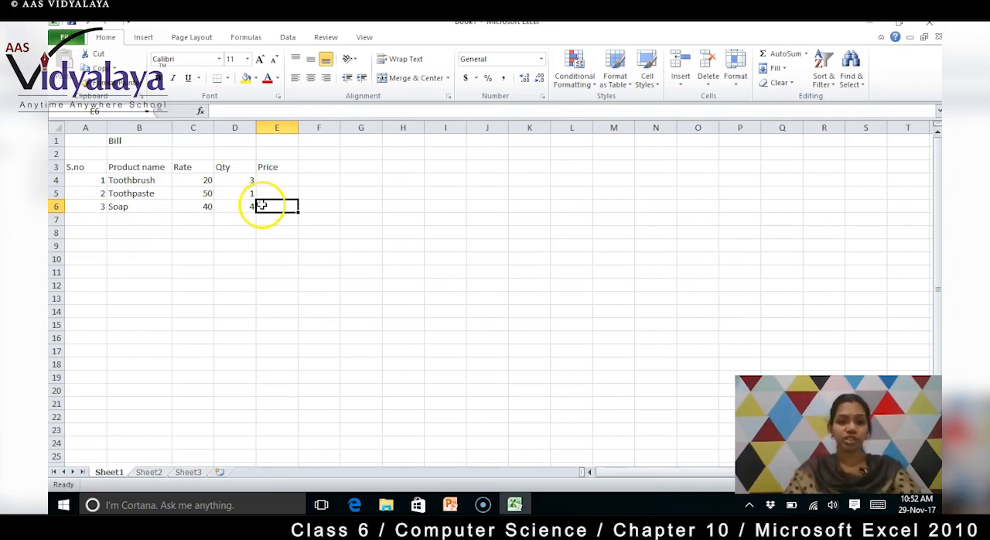
# - Calculate the Toothbrush price in E4 with the formula =20*3
pyautogui.click(278, 179)
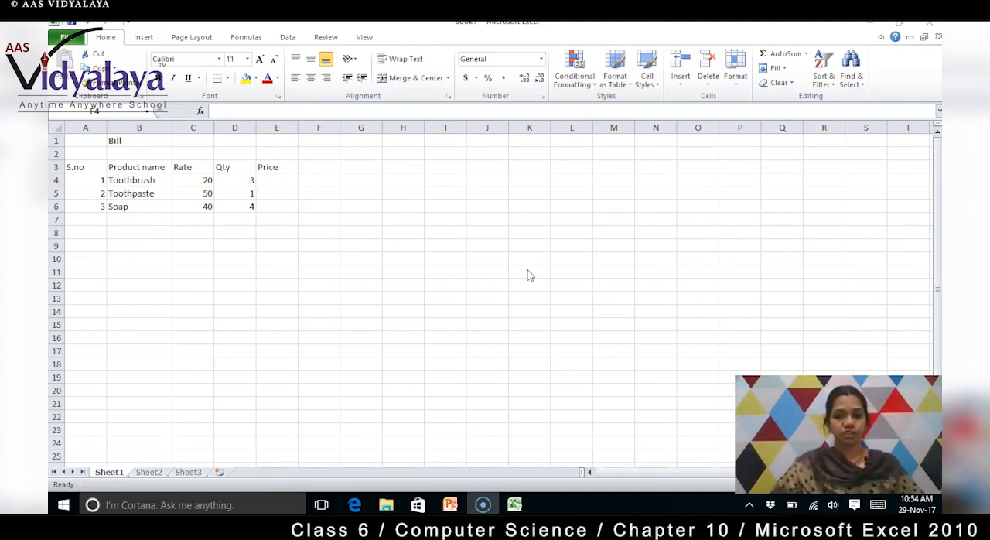
pyautogui.click(272, 178)
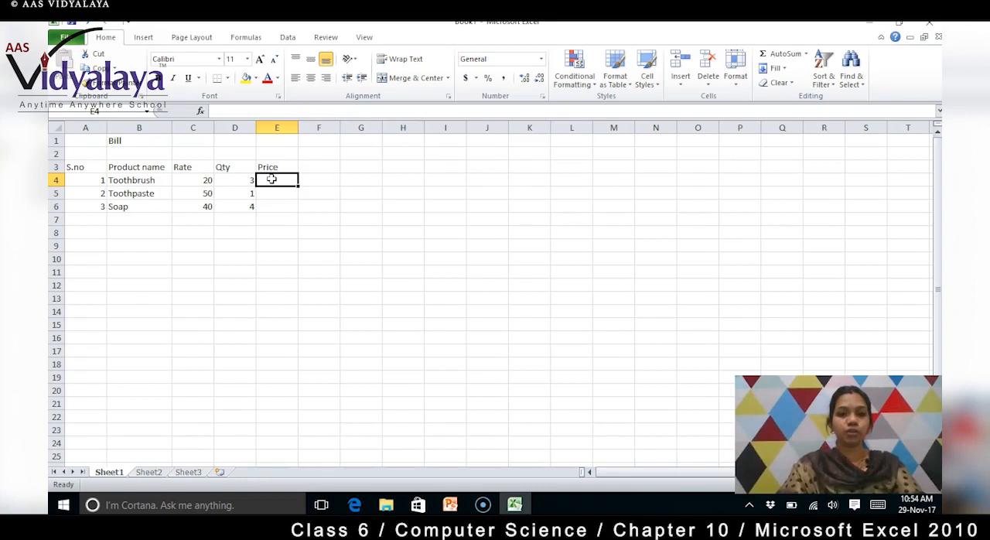
pyautogui.write('=')
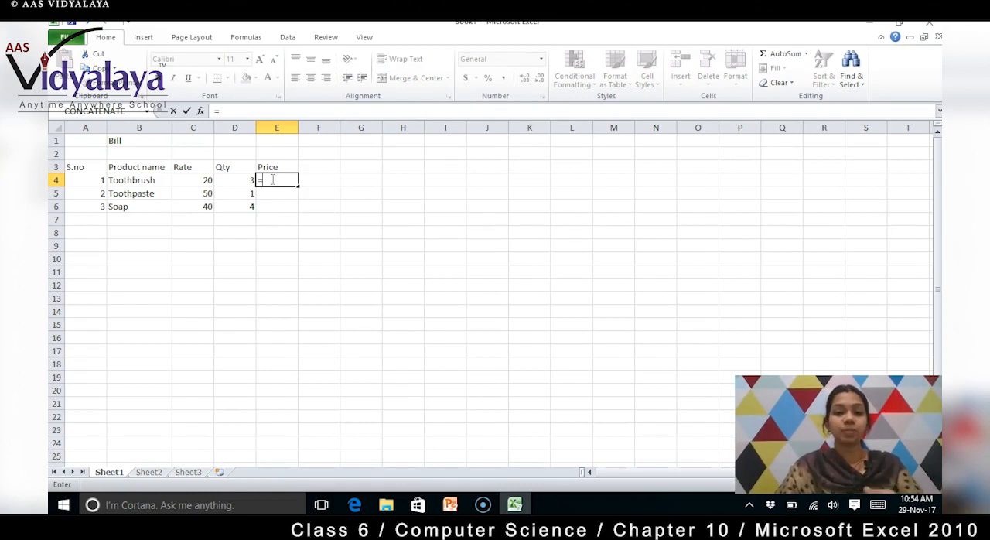
pyautogui.write('2')
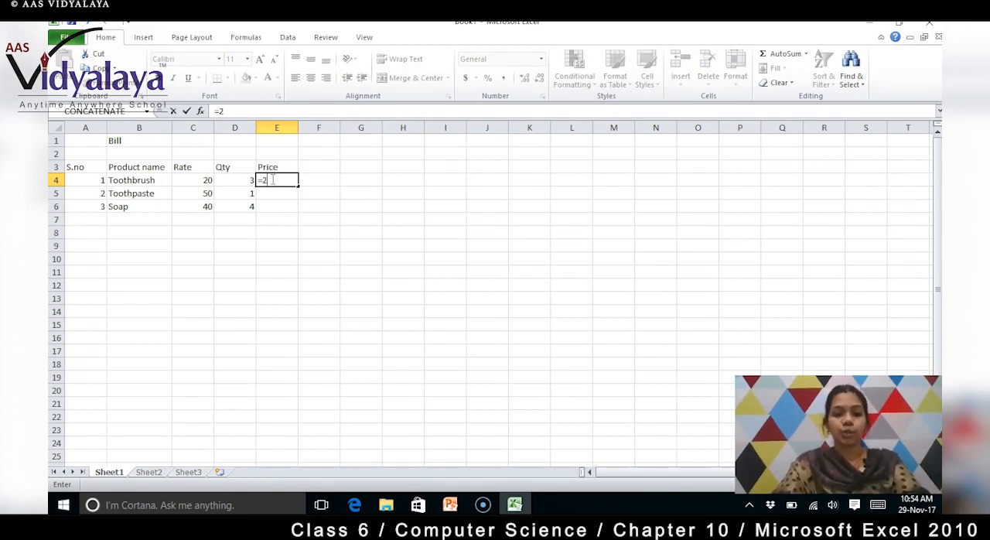
pyautogui.write('0*3')
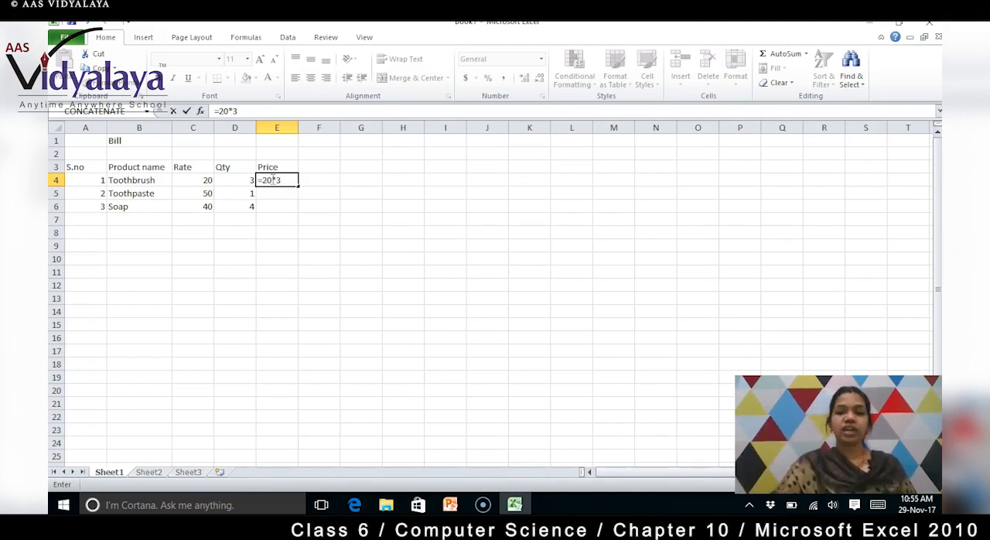
pyautogui.press('Return')
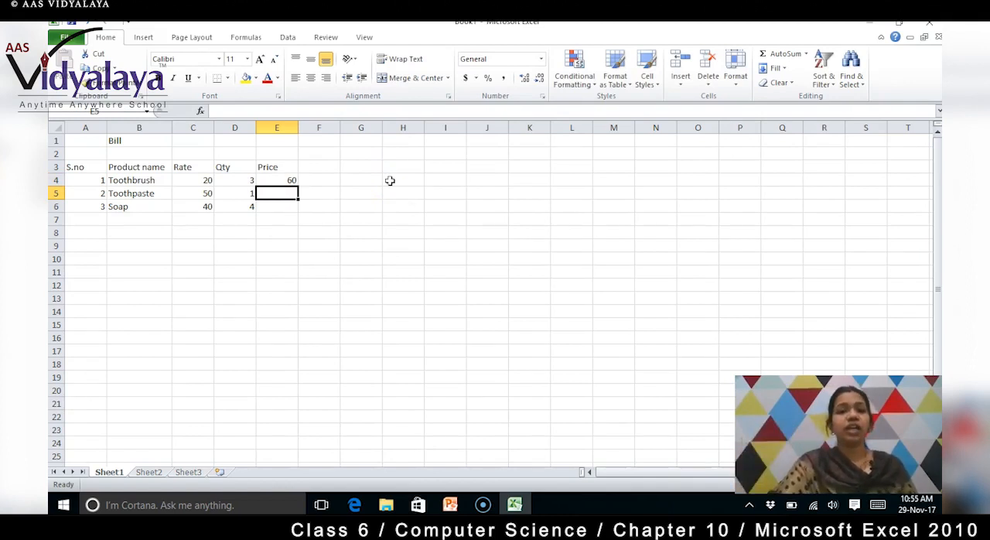
# - Enter 50 as a plain value for the Toothpaste price in E5
pyautogui.write('=')
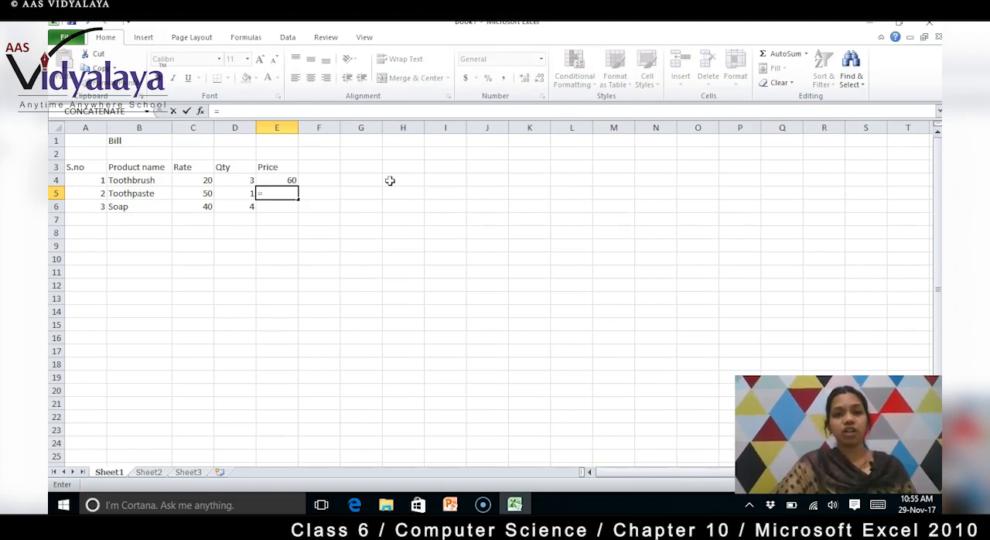
pyautogui.press('BackSpace')
pyautogui.write('50')
pyautogui.press('Return')
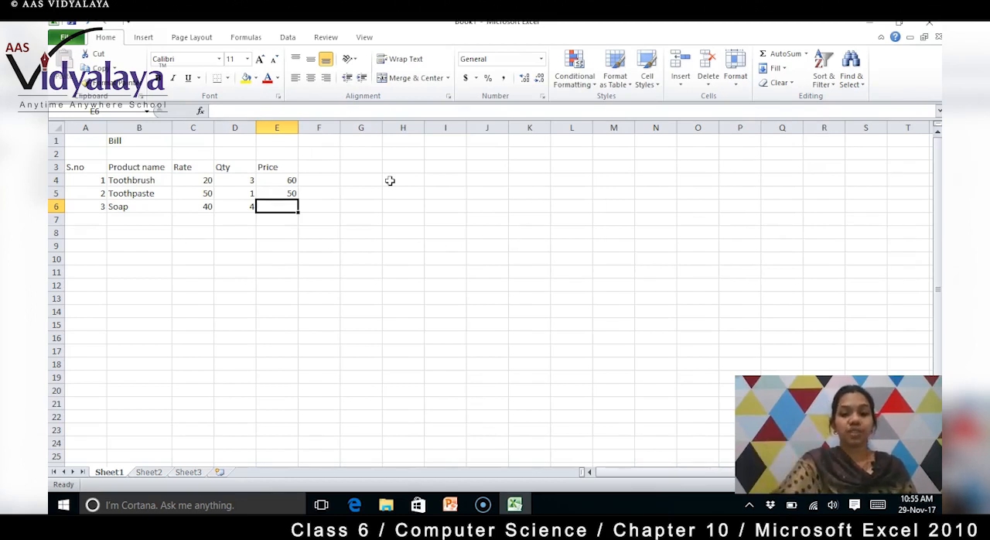
# - Calculate the Soap price in E6 with the formula =40*4
pyautogui.write('=40')
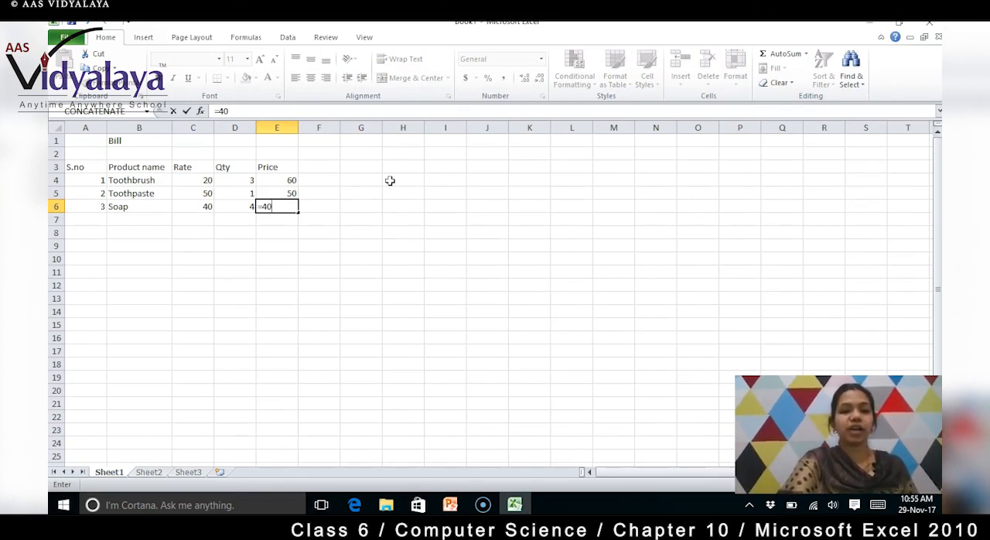
pyautogui.write('*')
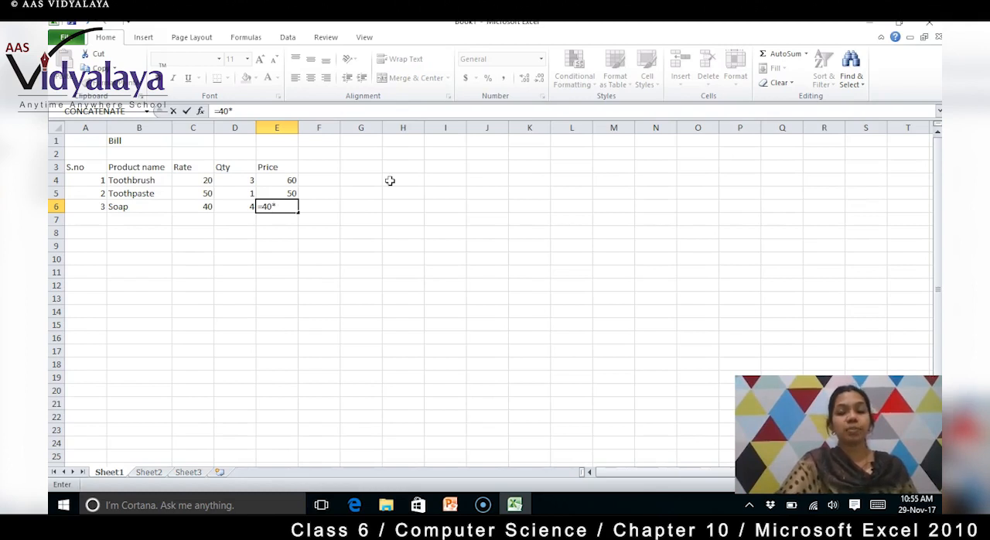
pyautogui.write('4')
pyautogui.press('Return')
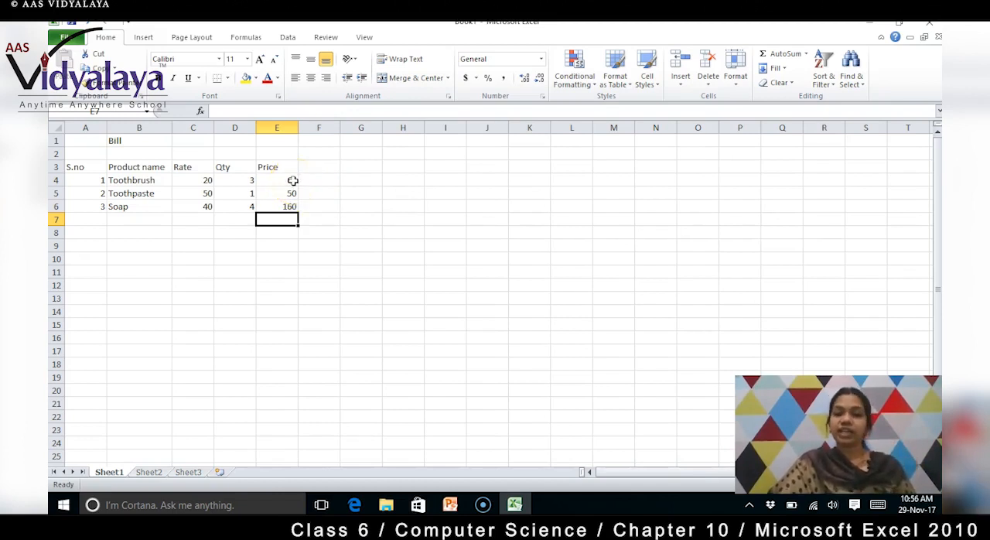
# - Total the three prices in E7 by applying AutoSum to the range E4 to E7
pyautogui.click(293, 181)
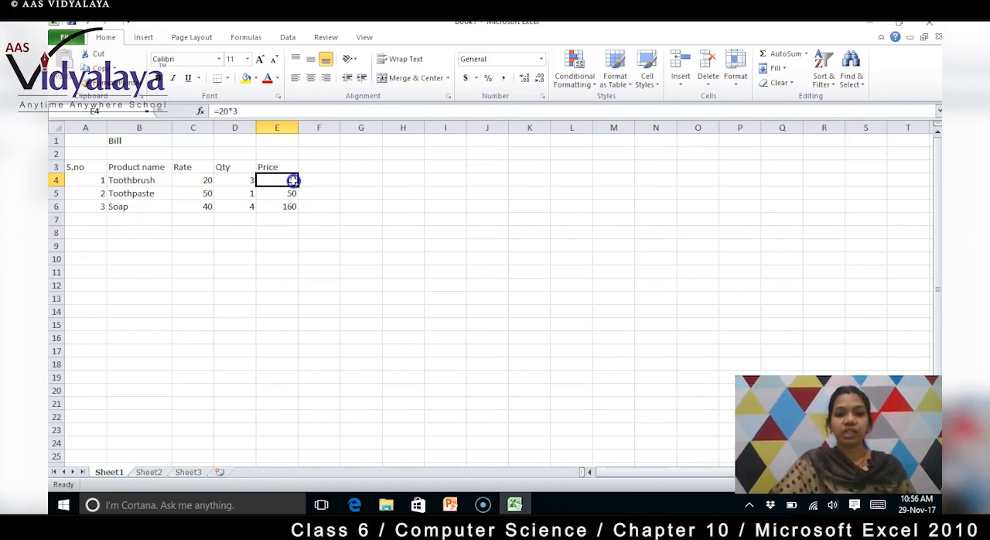
pyautogui.moveTo(292, 181); pyautogui.dragTo(292, 217)
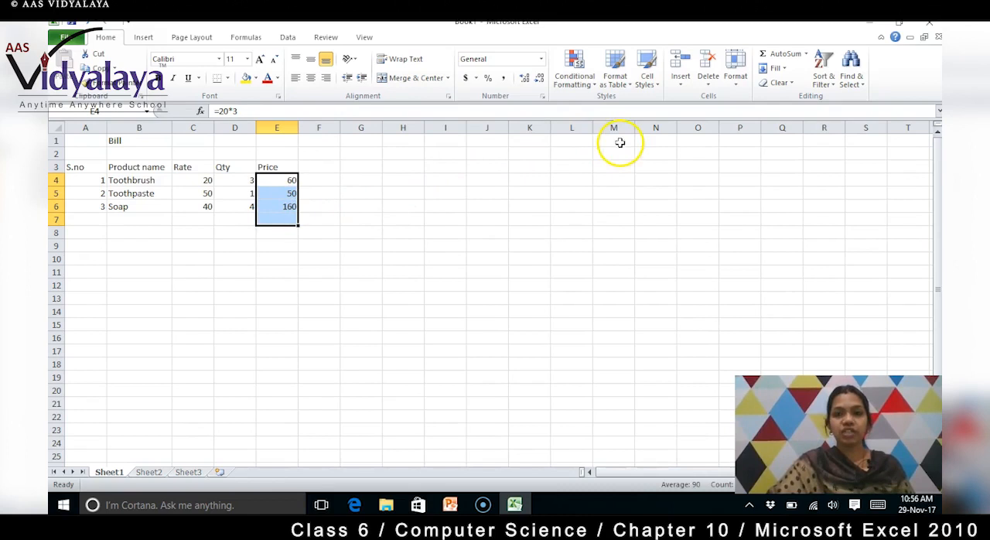
pyautogui.click(786, 56)
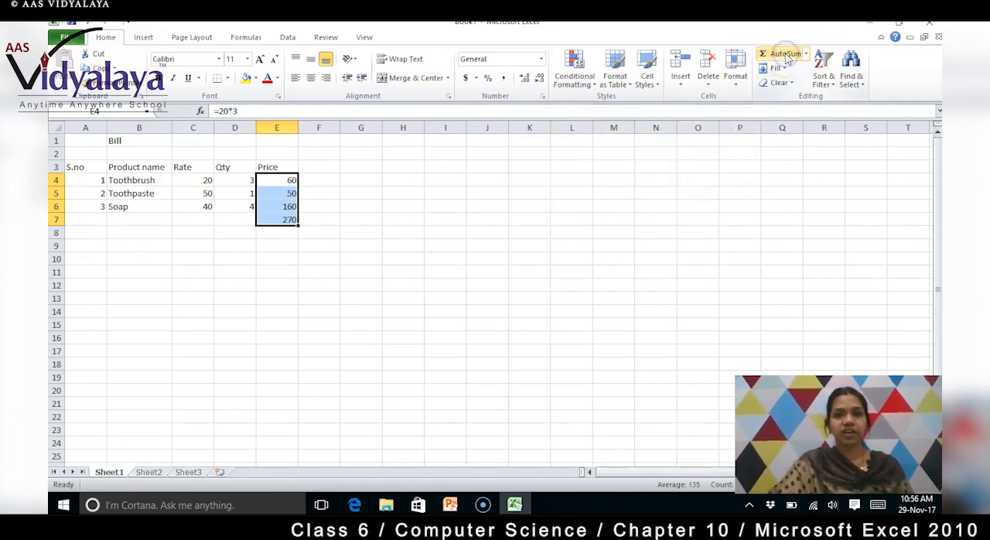
pyautogui.click(293, 245)
# - Examine the contents behind the total in E7 and the individual prices in E4 to E6
pyautogui.click(291, 220)
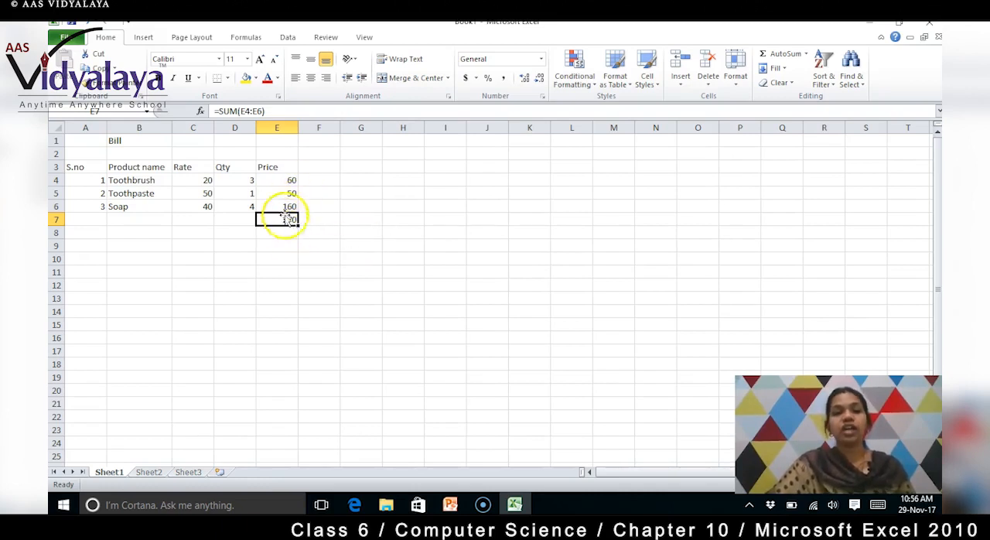
pyautogui.click(291, 184)
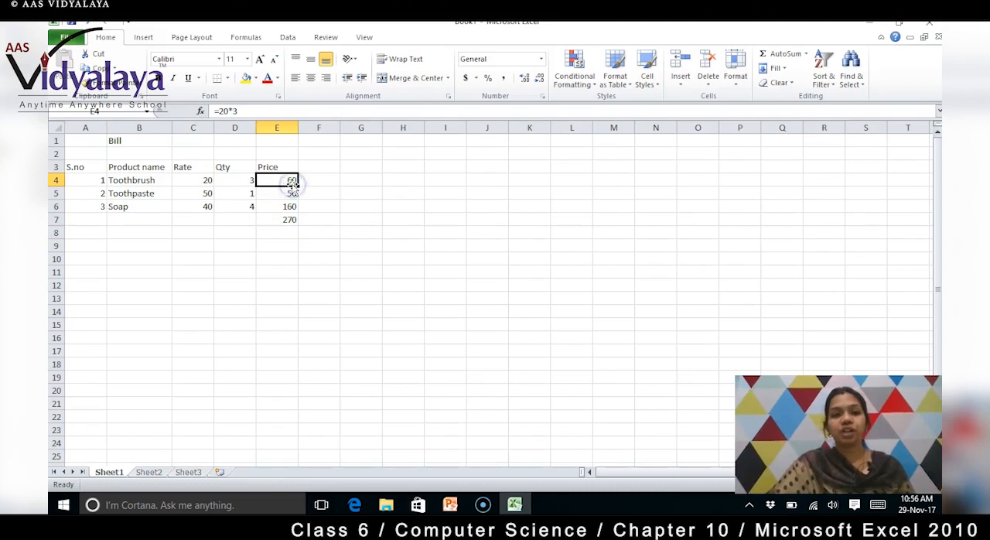
pyautogui.click(292, 195)
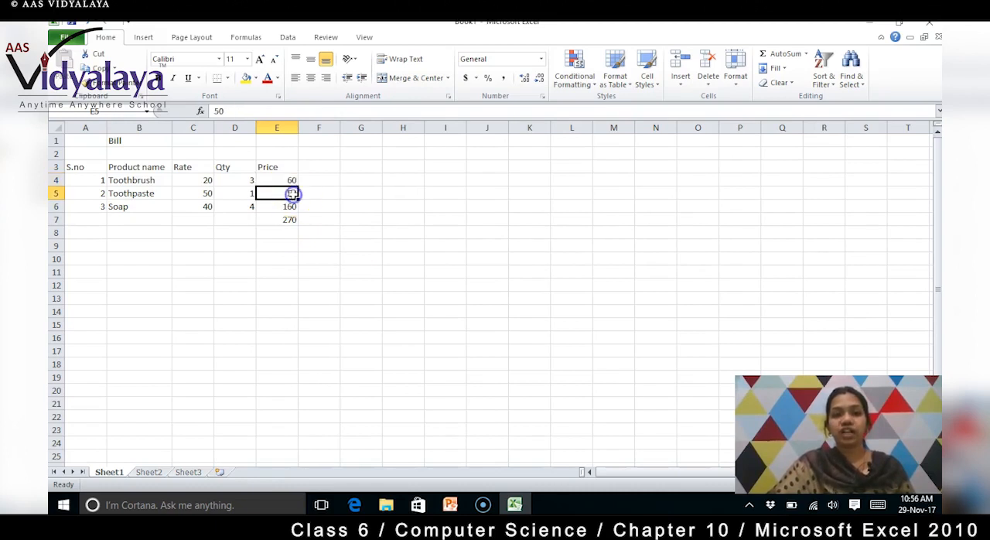
pyautogui.click(289, 207)
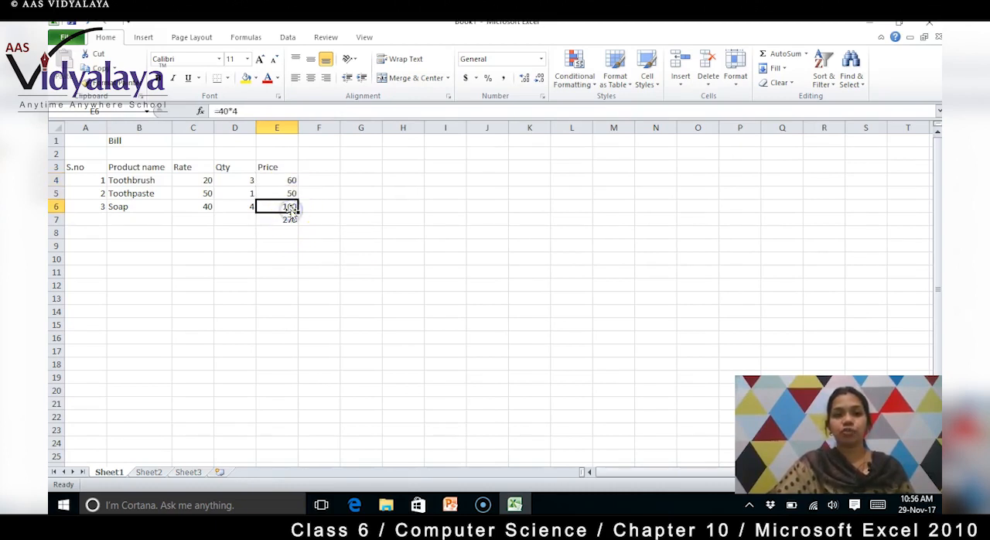
pyautogui.click(289, 181)
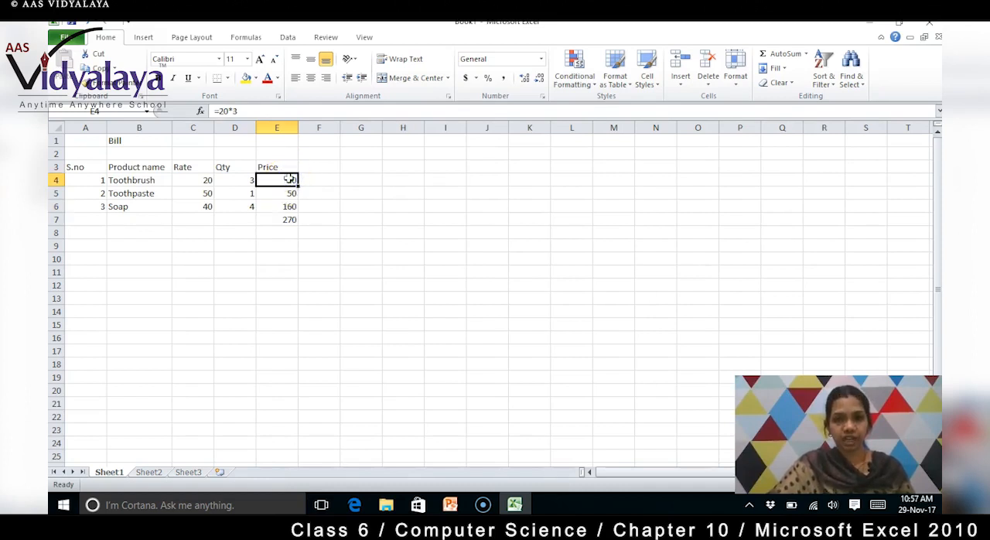
pyautogui.click(278, 111)
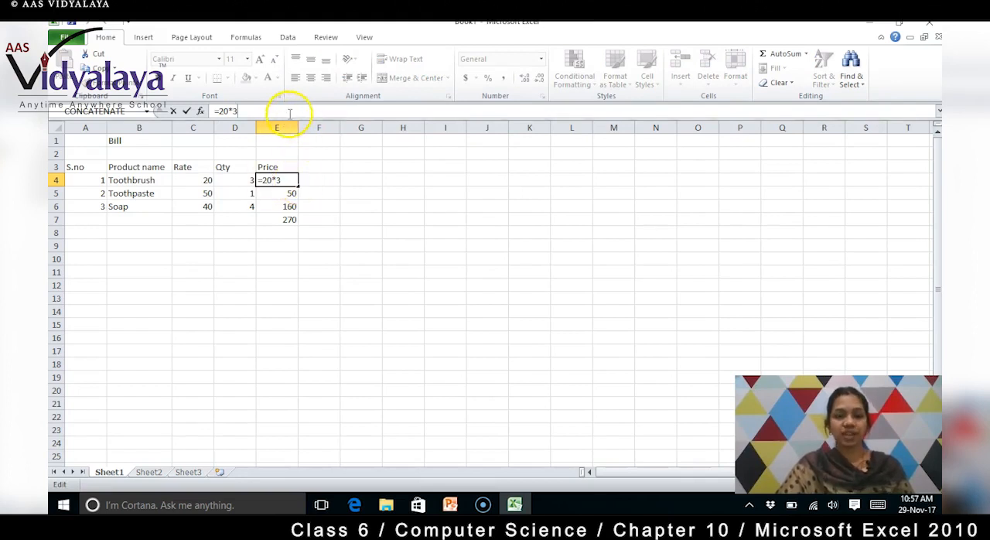
pyautogui.click(289, 195)
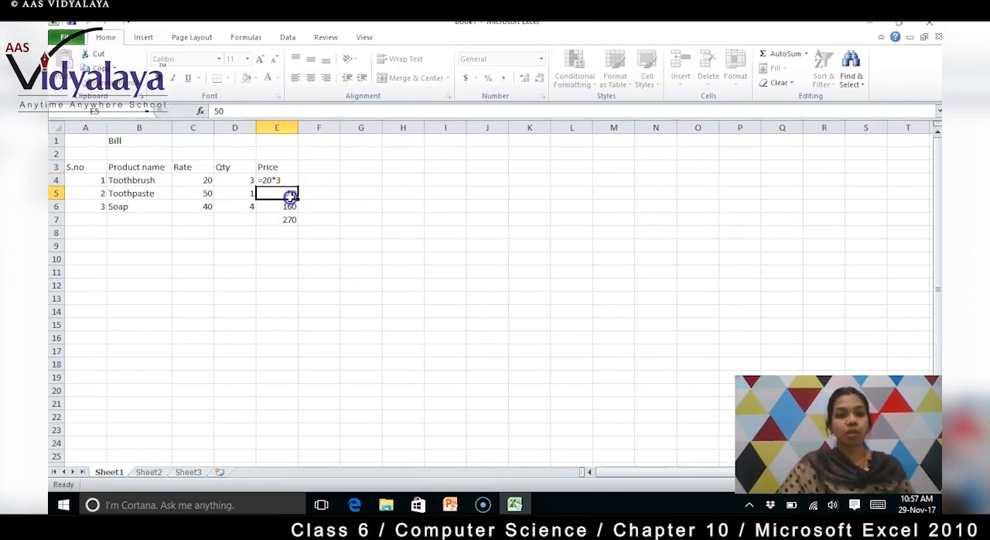
# - Change the Soap price formula in E6 to =40/4 and check the formulas in E6 and the total cell E7
pyautogui.click(290, 206)
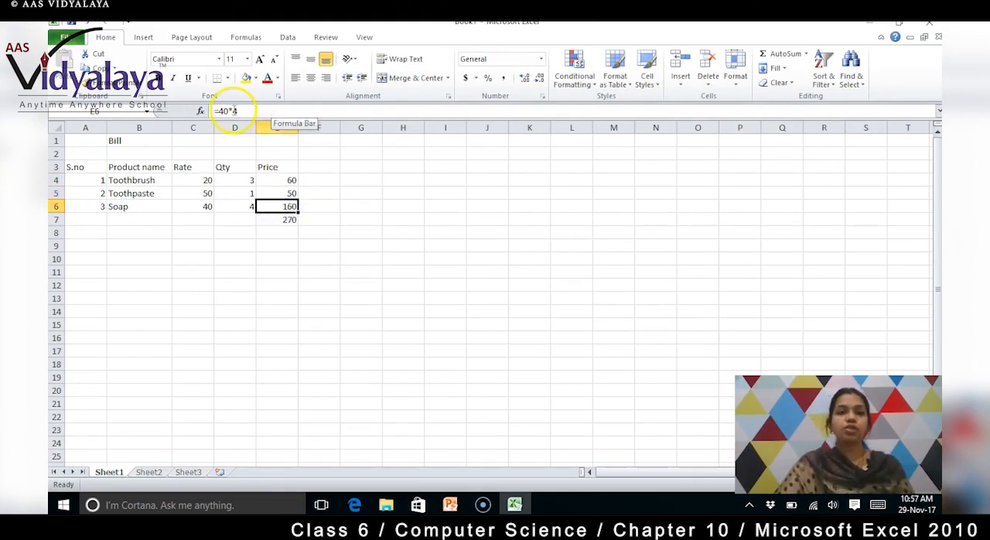
pyautogui.click(234, 111)
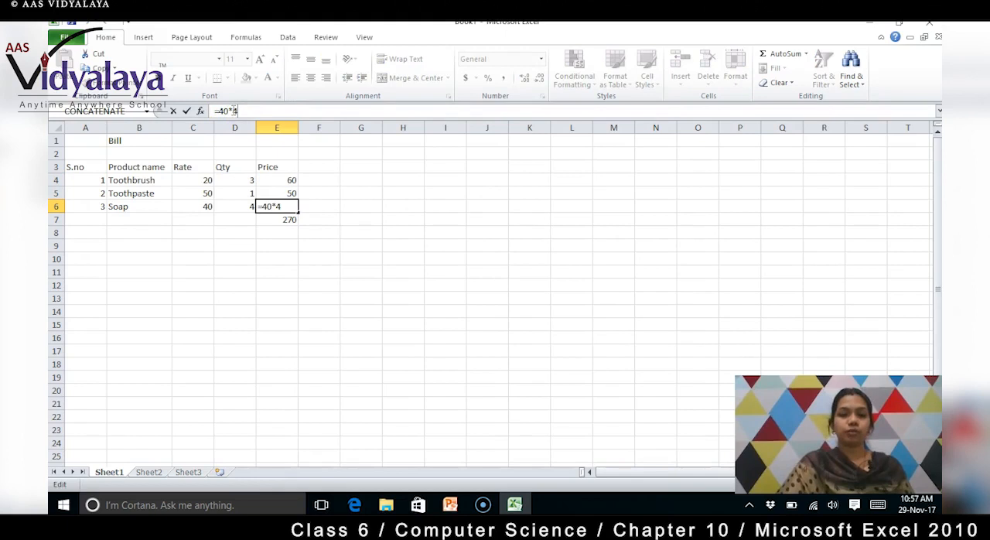
pyautogui.press('BackSpace')
pyautogui.press('BackSpace')
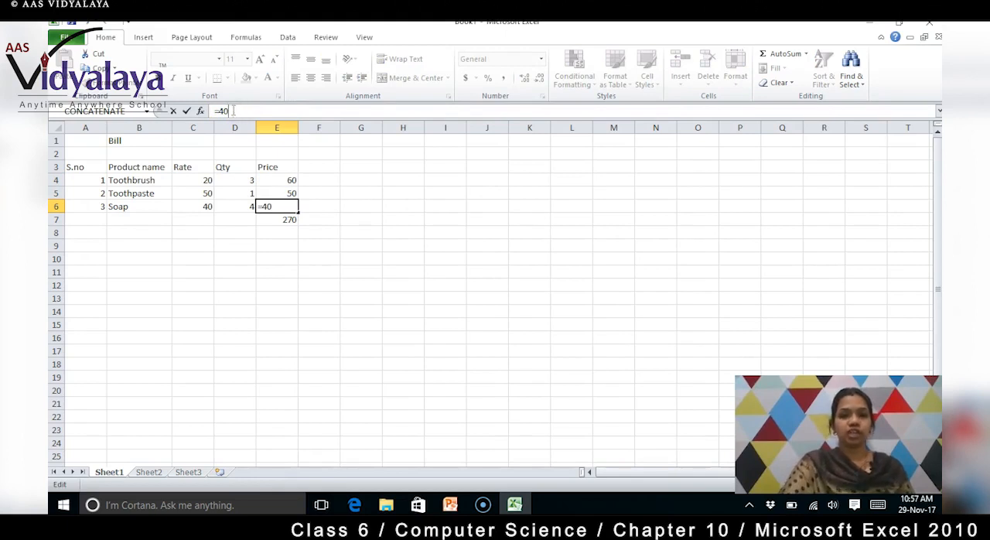
pyautogui.write('/4')
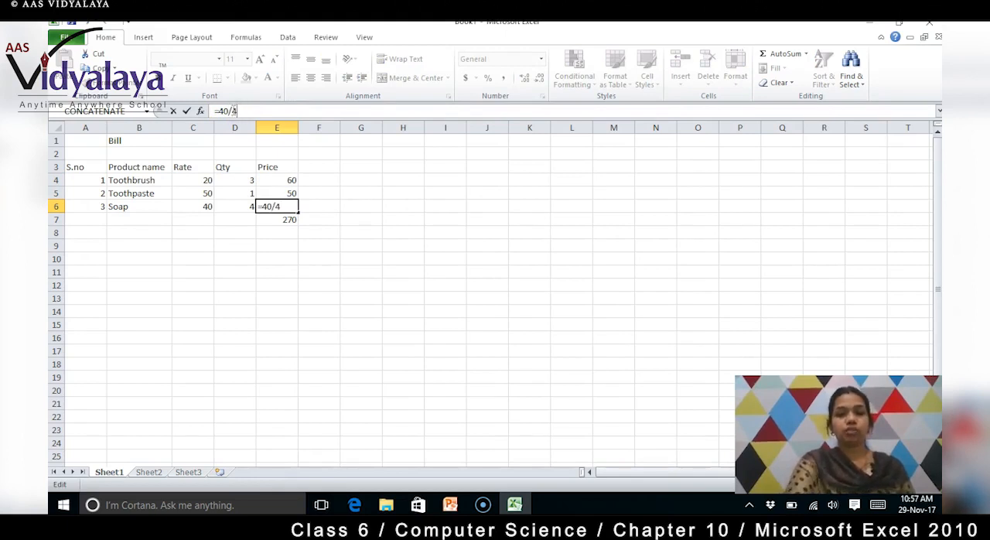
pyautogui.press('Return')
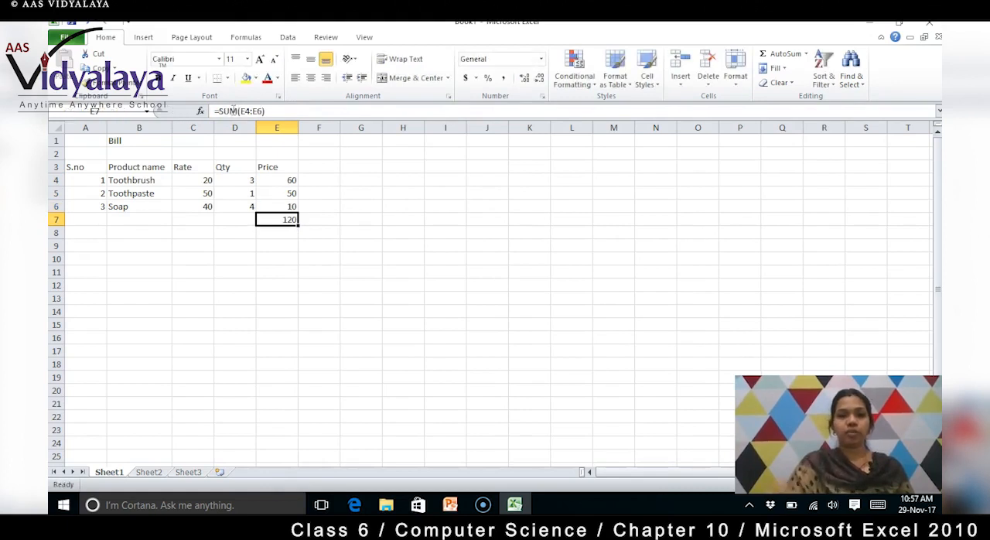
pyautogui.click(287, 207)
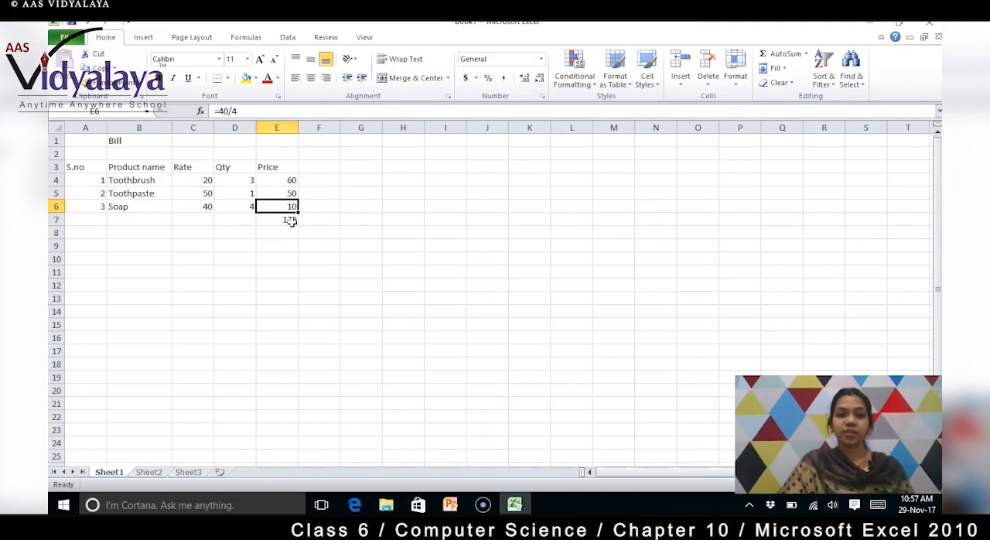
pyautogui.click(291, 220)
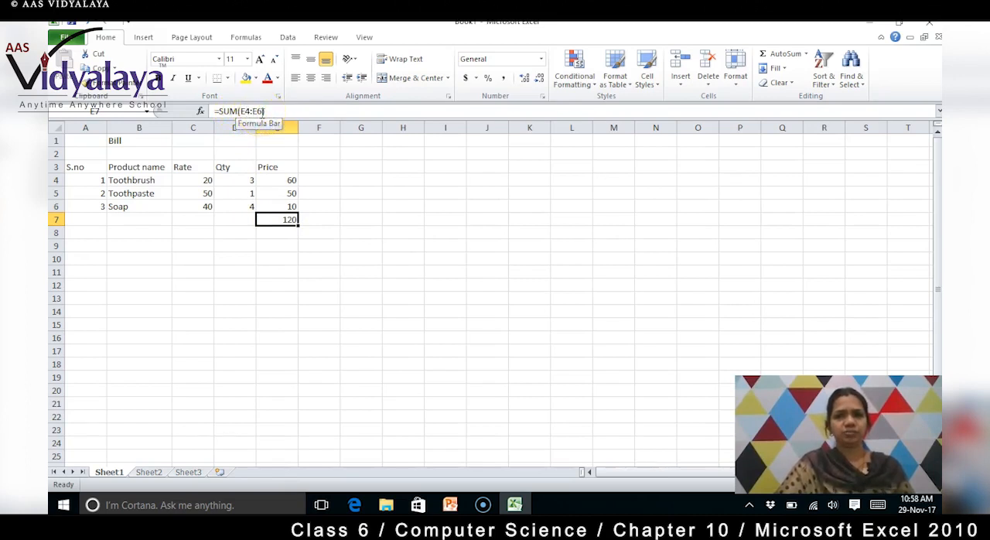
# - Compare the price formulas in E4 and E6 with the total formula in E7
pyautogui.click(286, 180)
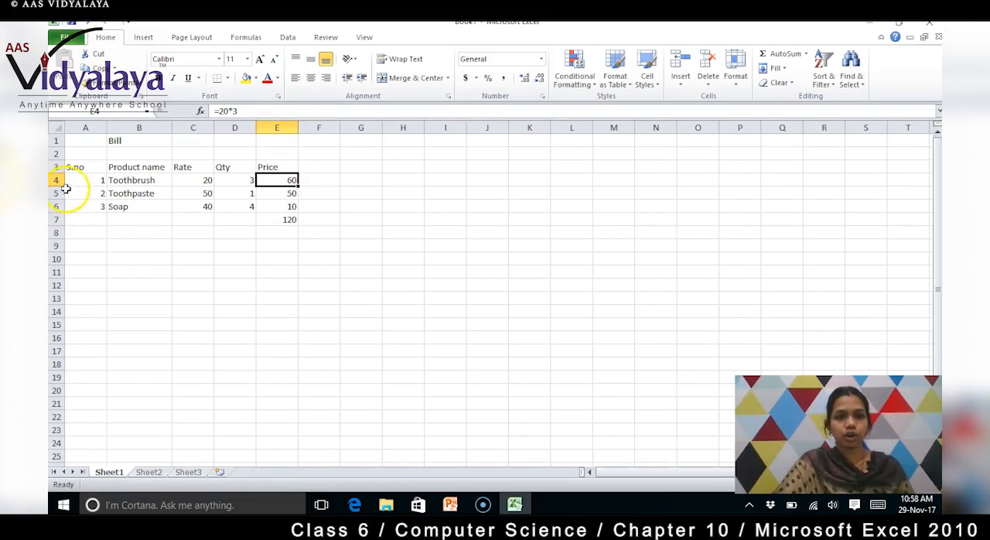
pyautogui.click(278, 207)
pyautogui.click(279, 219)
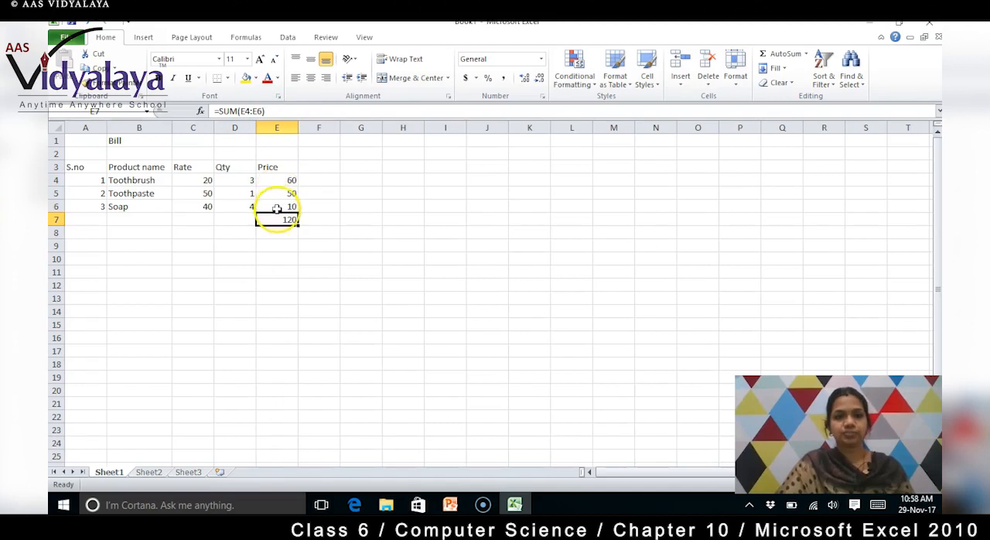
pyautogui.click(280, 206)
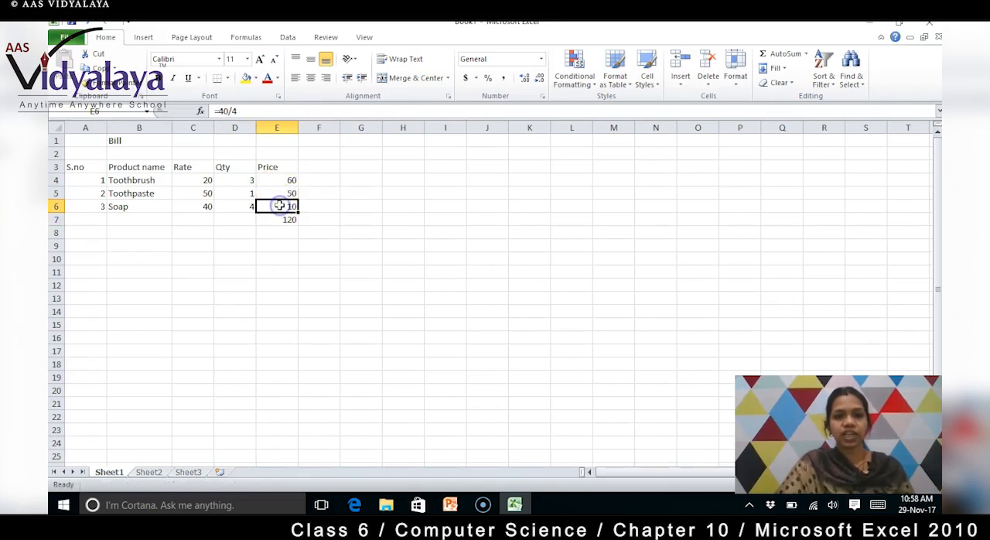
pyautogui.click(283, 177)
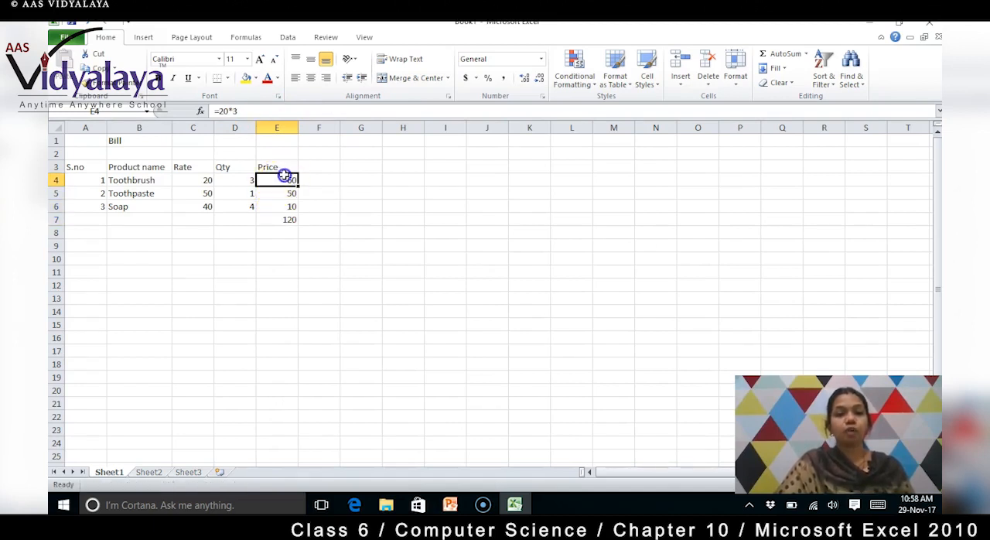
pyautogui.click(288, 216)
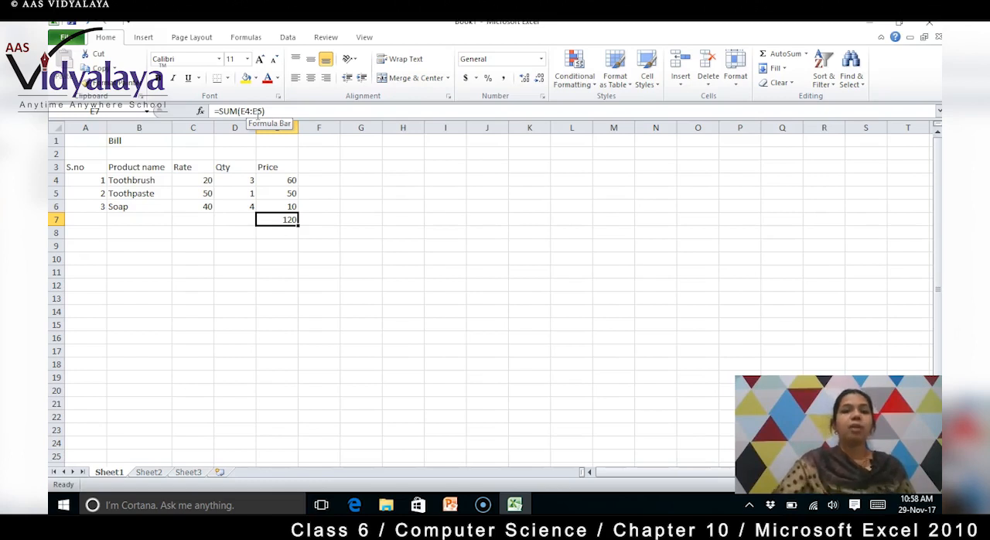
pyautogui.click(278, 179)
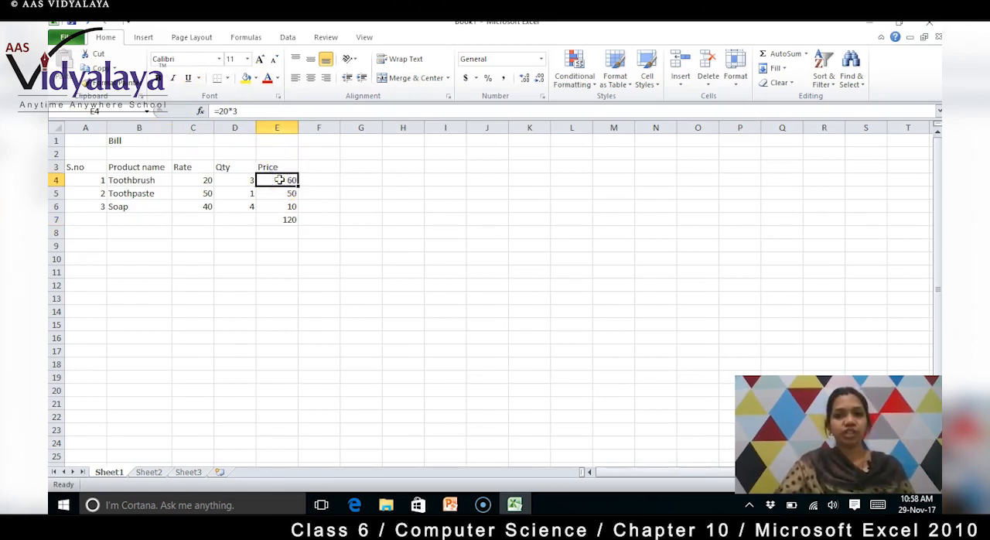
# - Set the Toothbrush rate in C4 to 50 and check the price formula in E4
pyautogui.click(206, 181)
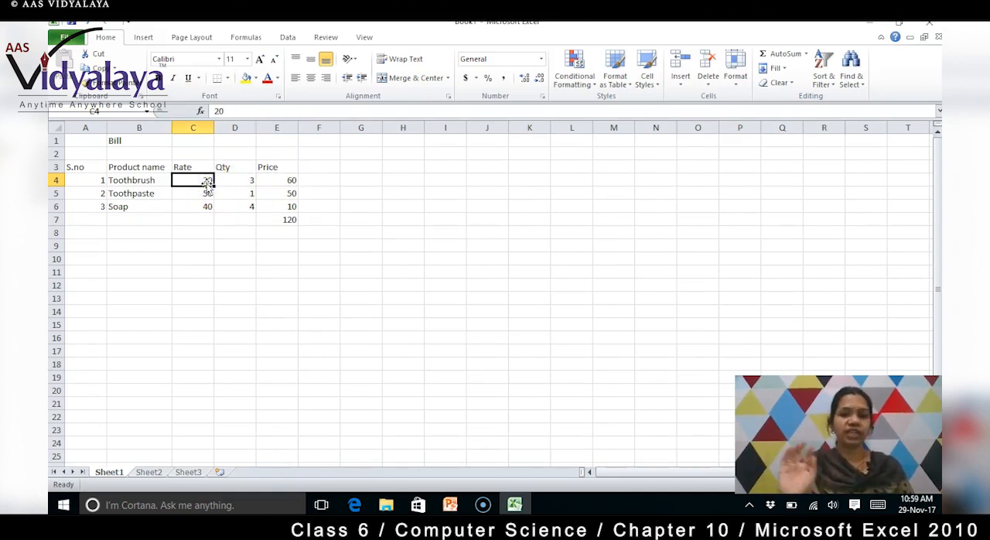
pyautogui.click(208, 188)
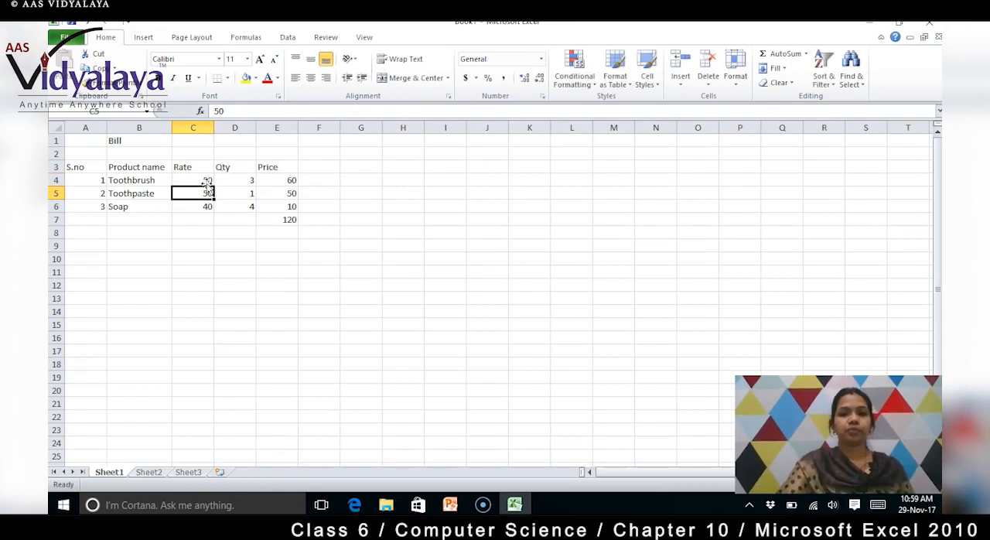
pyautogui.click(290, 176)
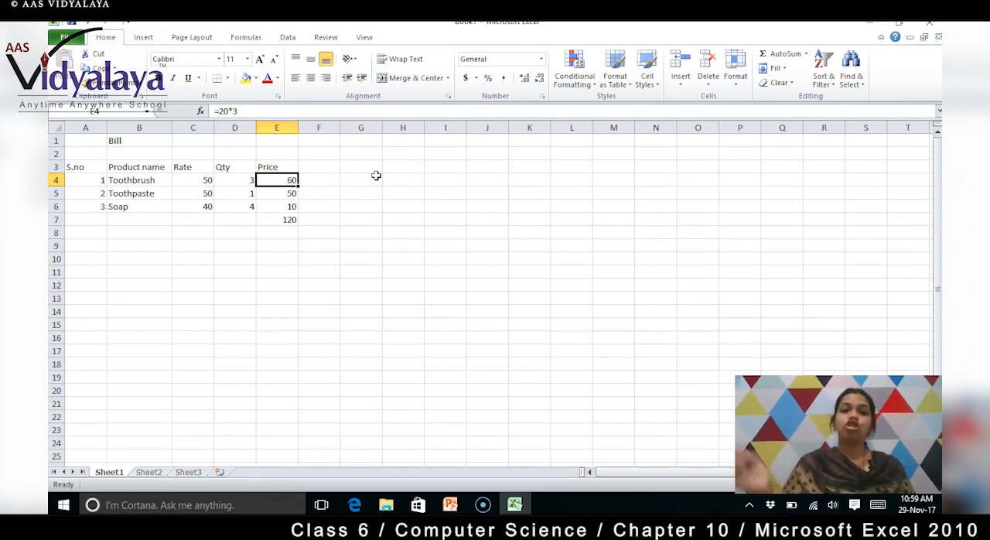
# - Replace the Toothbrush price formula in E4 with =C4*D4 so that it references the rate and quantity cells
pyautogui.click(204, 179)
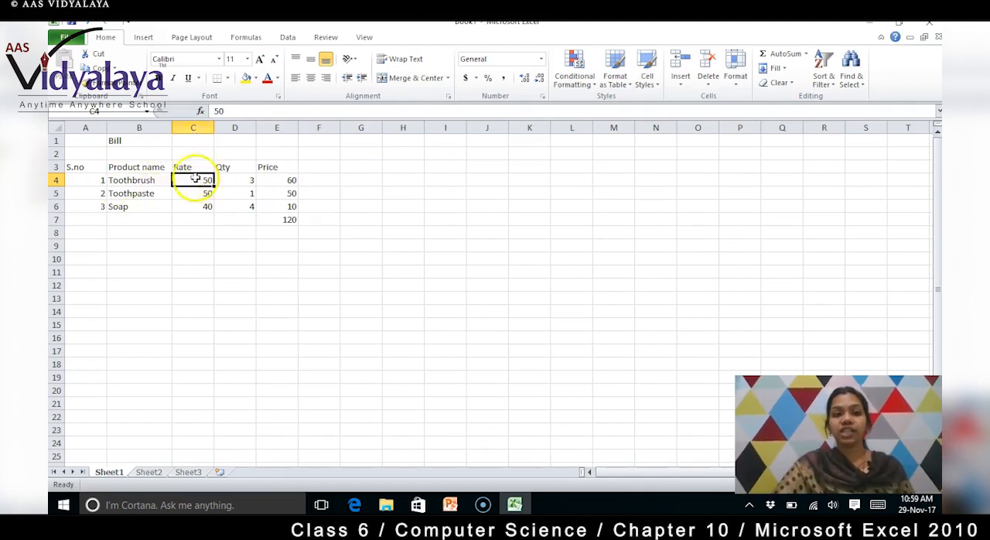
pyautogui.click(237, 179)
pyautogui.click(300, 179)
pyautogui.click(285, 180)
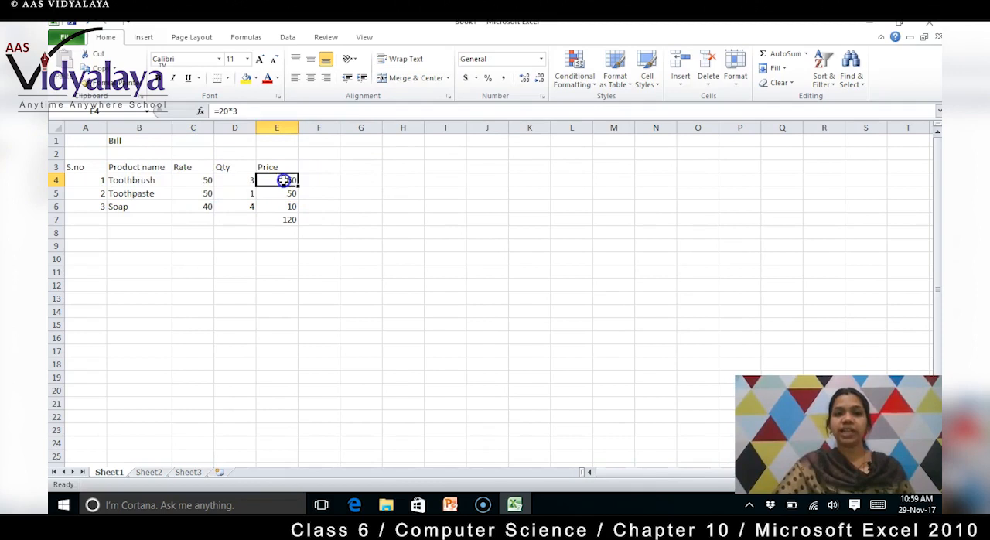
pyautogui.click(266, 113)
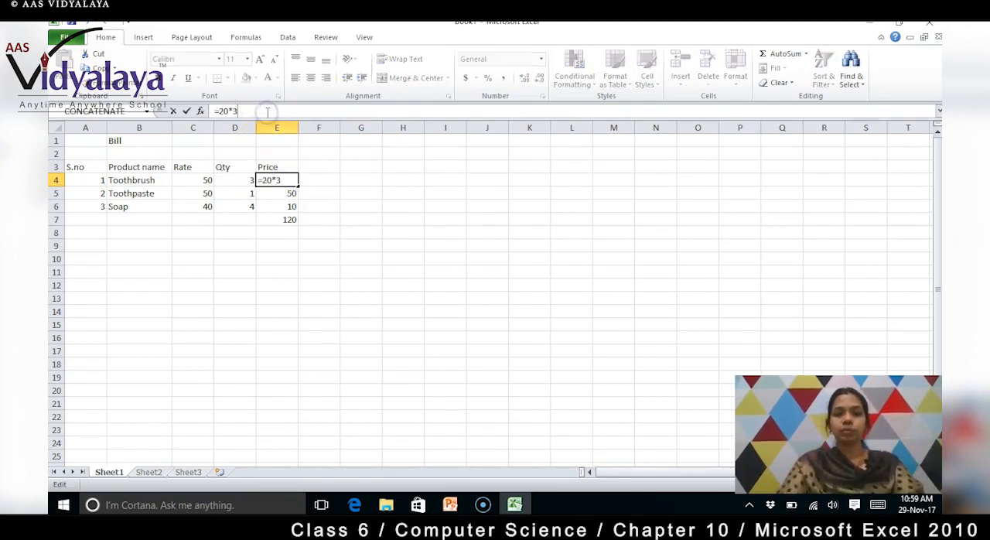
pyautogui.press('BackSpace')
pyautogui.press('BackSpace')
pyautogui.press('BackSpace')
pyautogui.press('BackSpace')
pyautogui.press('BackSpace')
pyautogui.write('=C4')
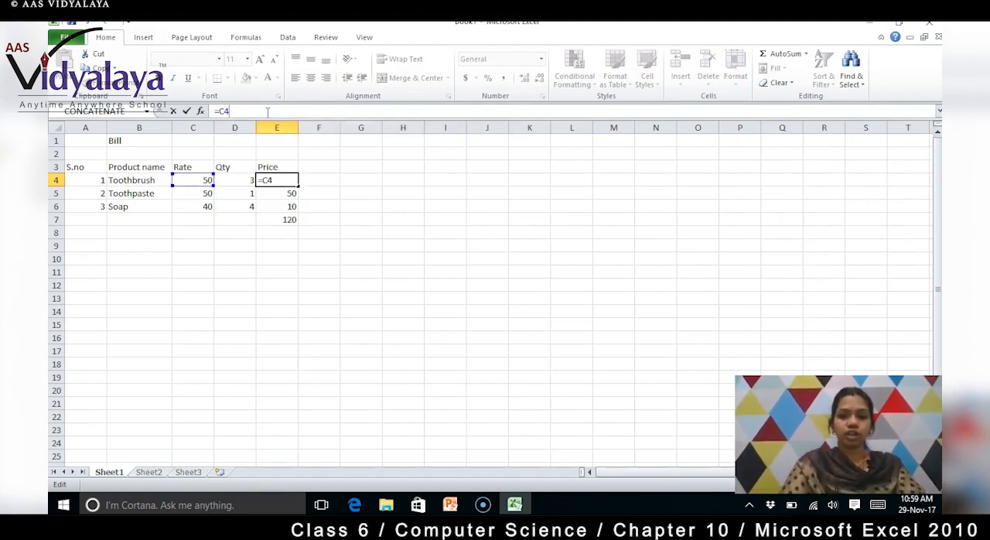
pyautogui.write('*')
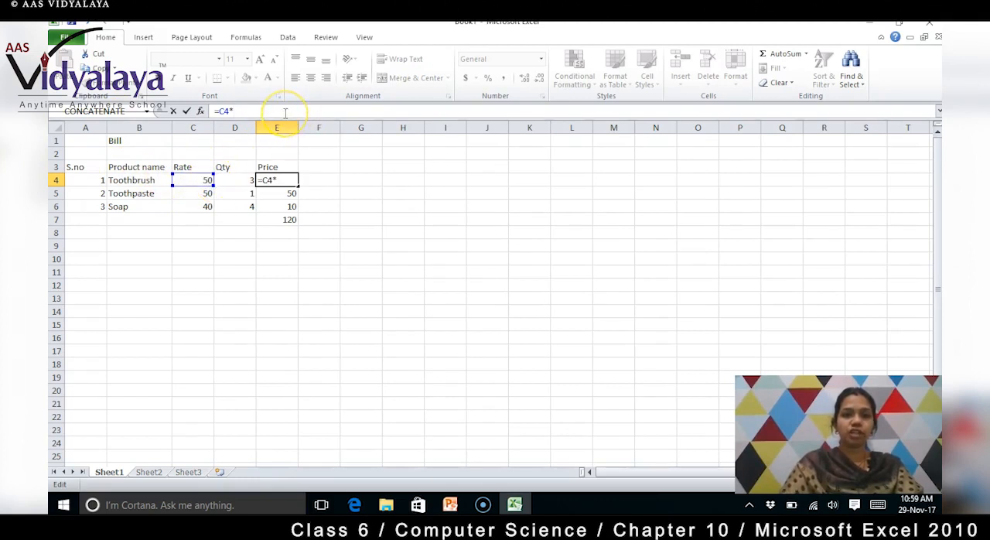
pyautogui.write('D4')
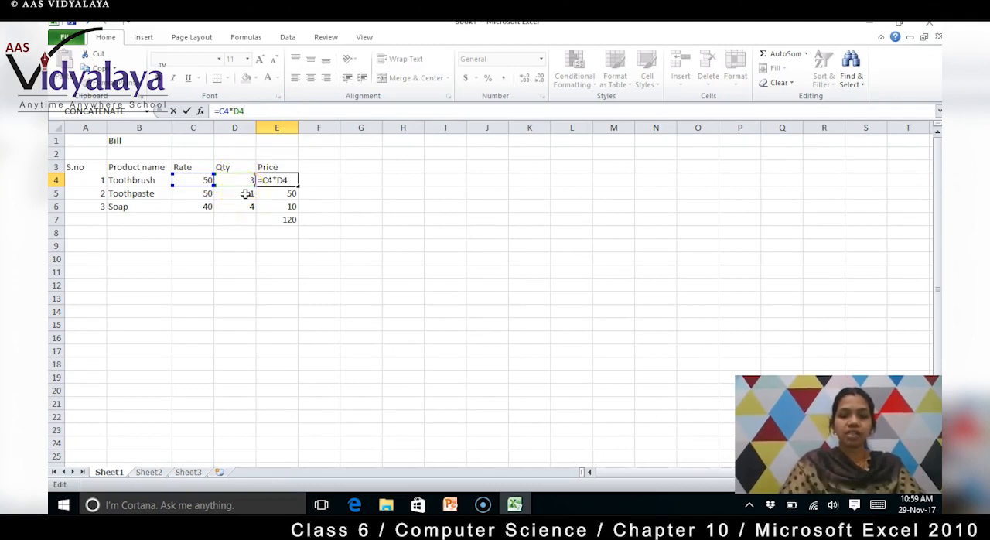
pyautogui.press('Return')
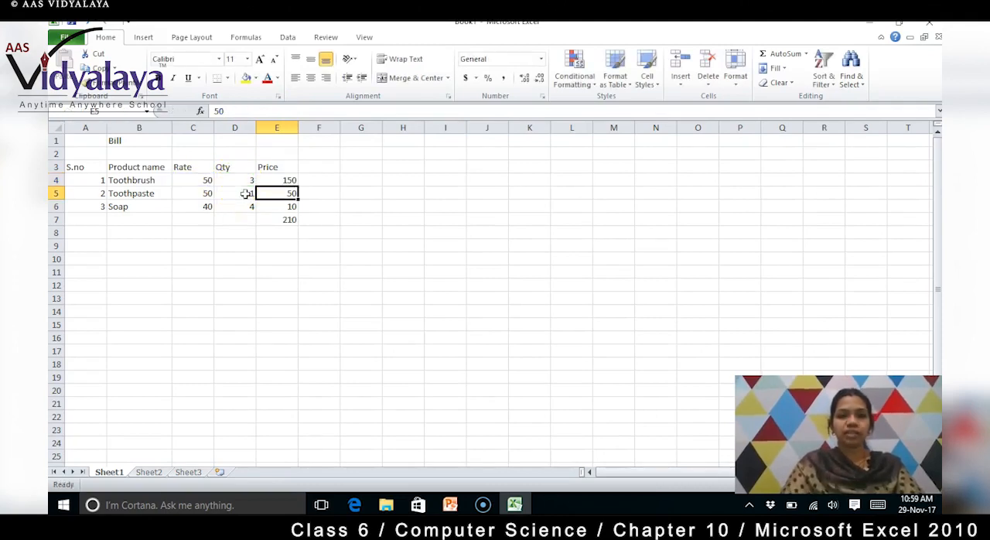
pyautogui.click(285, 179)
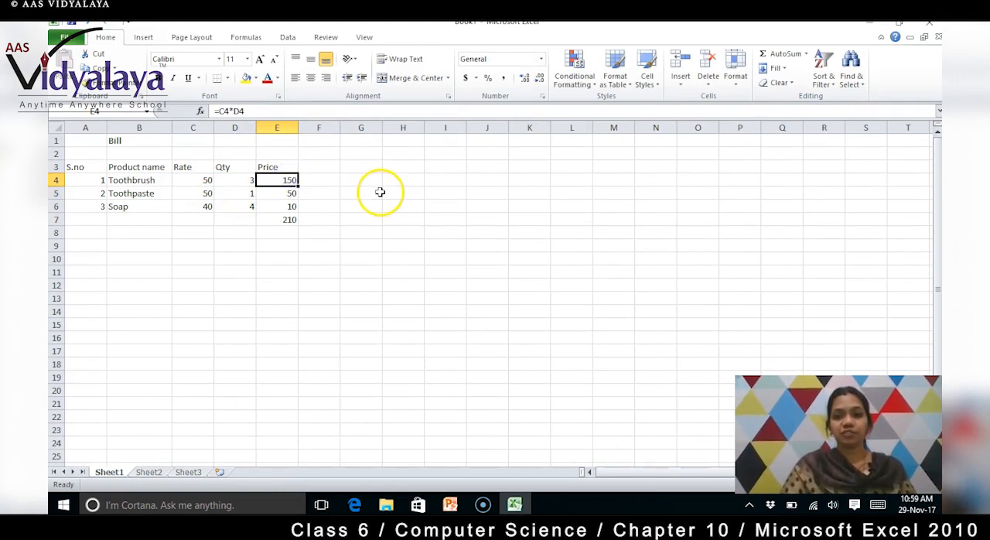
# - Set the Toothbrush rate in C4 to 70 and check the price in E4
pyautogui.click(199, 181)
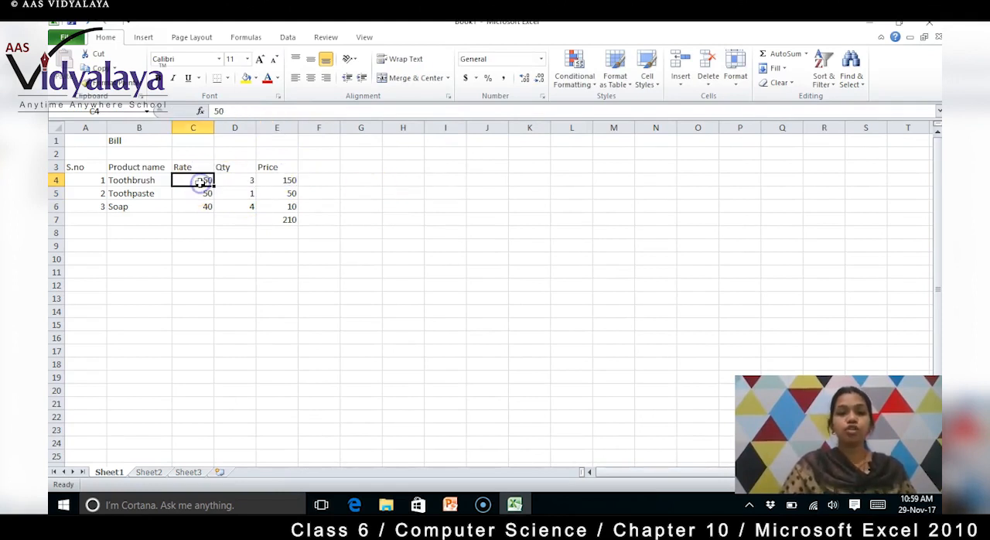
pyautogui.write('70')
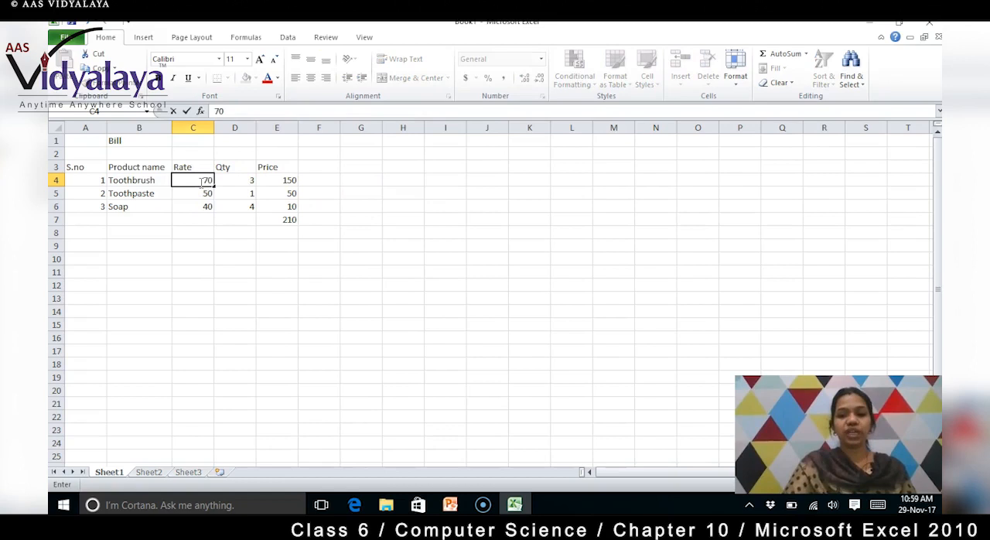
pyautogui.press('Return')
pyautogui.click(290, 180)
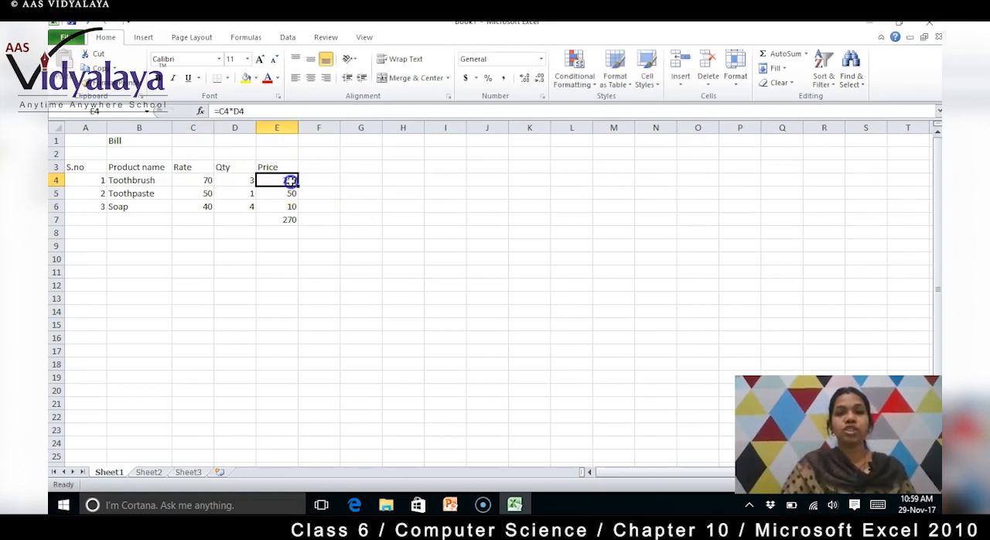
# - Examine the functions that AutoSum offers for the empty cell E11 below the bill
pyautogui.click(341, 228)
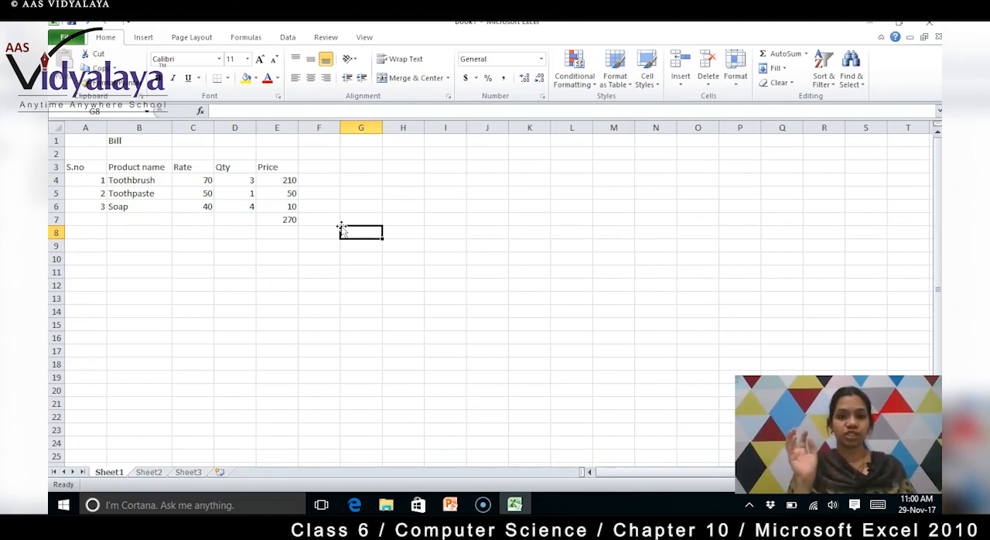
pyautogui.click(285, 231)
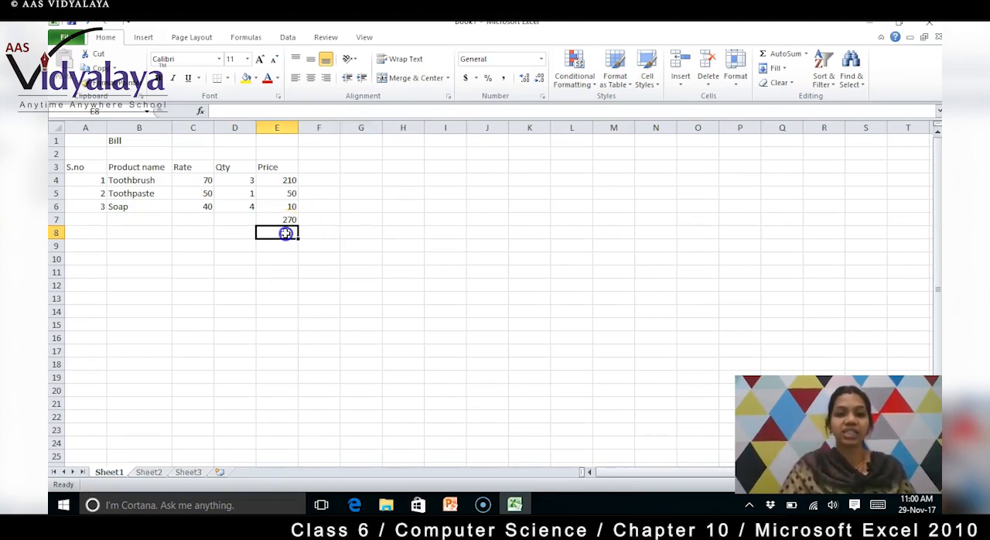
pyautogui.click(285, 257)
pyautogui.click(283, 271)
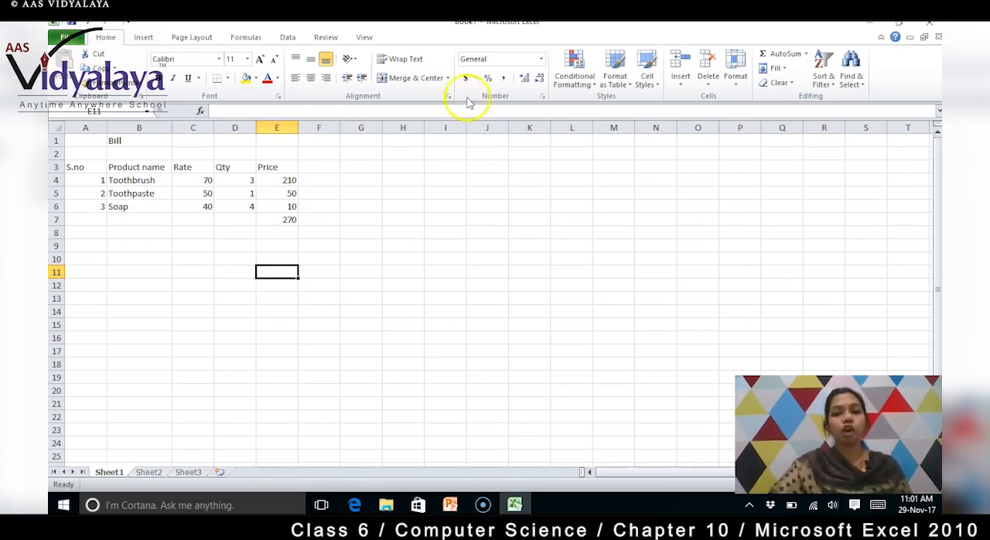
pyautogui.click(806, 57)
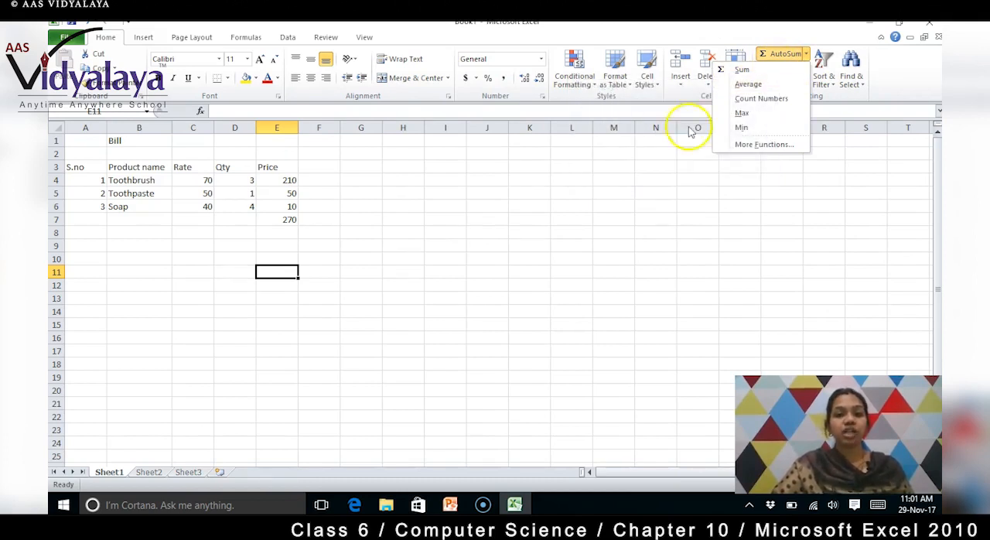
pyautogui.click(453, 175)
# - Enter the sample numbers 80, 95, 57 and 87 down column I in cells I4 to I7
pyautogui.click(453, 182)
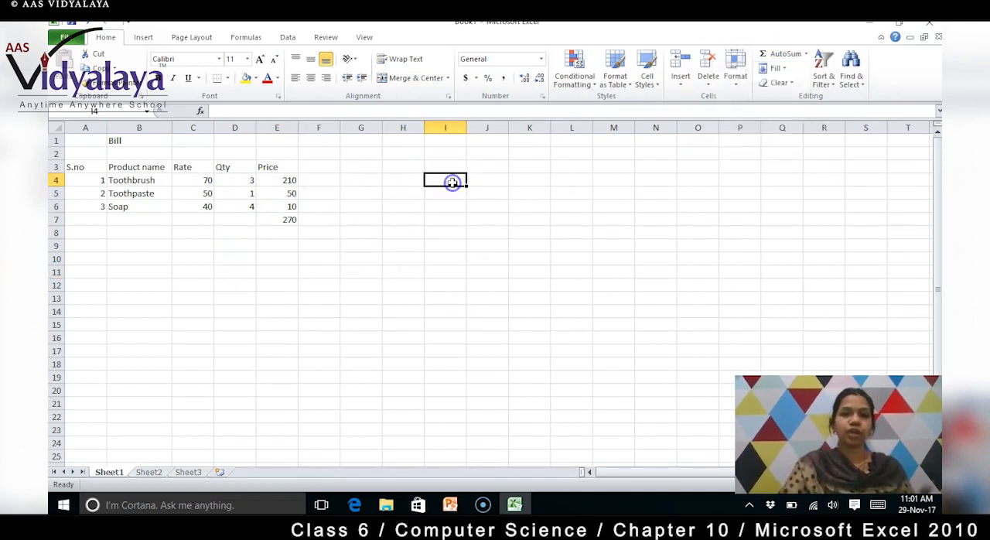
pyautogui.write('80')
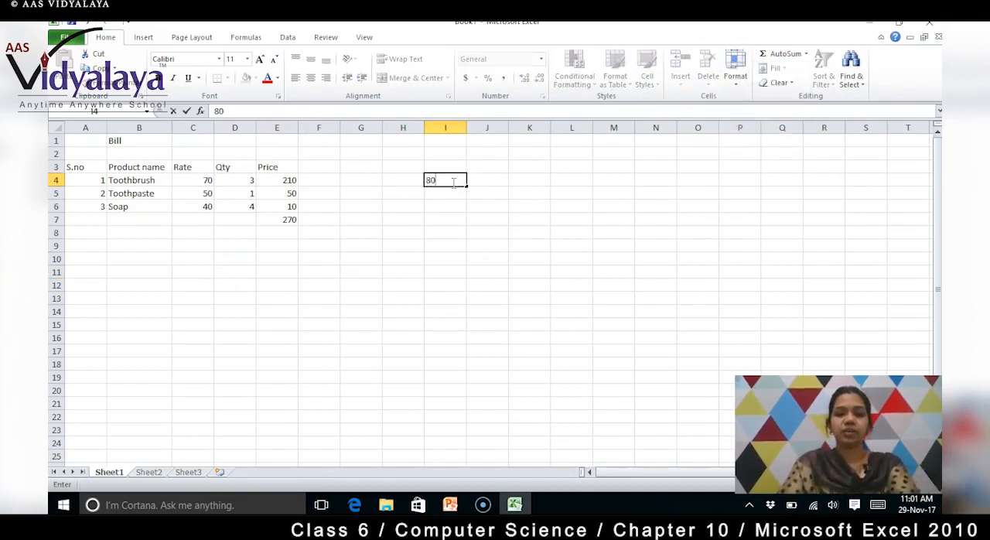
pyautogui.press('Return')
pyautogui.write('95')
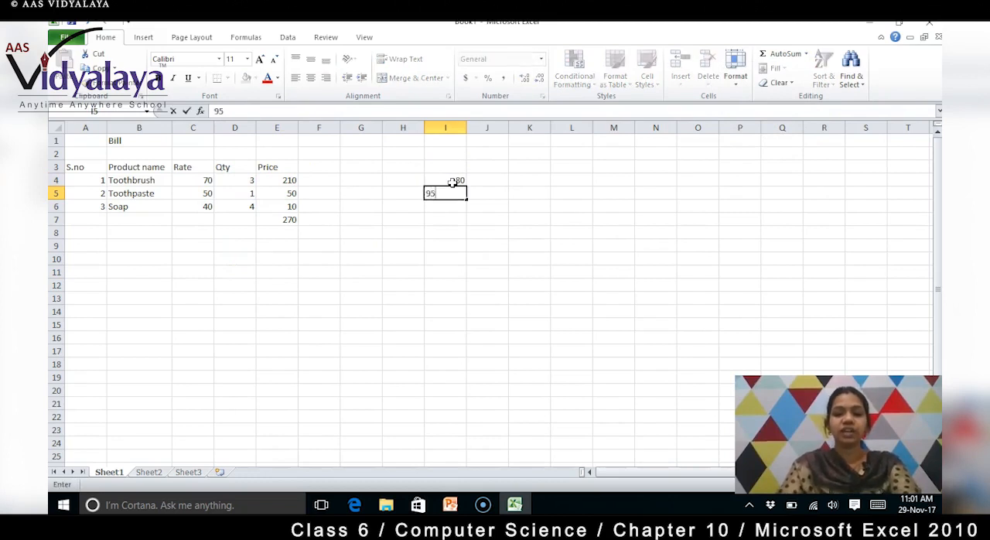
pyautogui.press('Return')
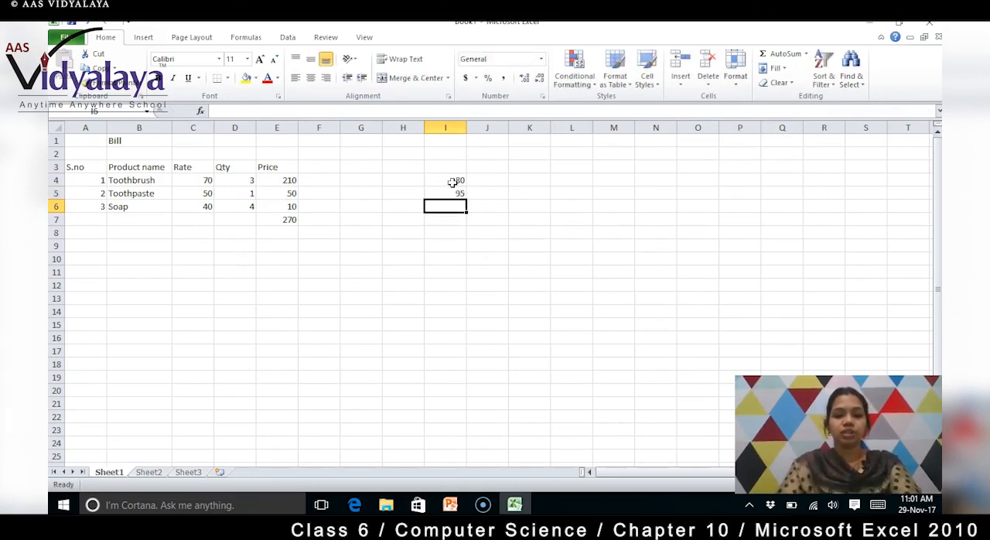
pyautogui.write('57')
pyautogui.press('Return')
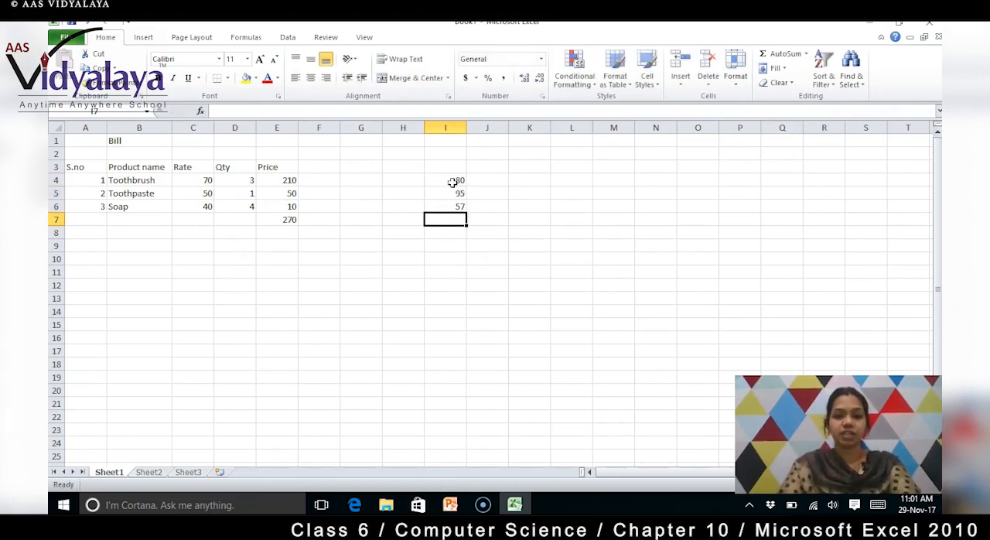
pyautogui.write('87')
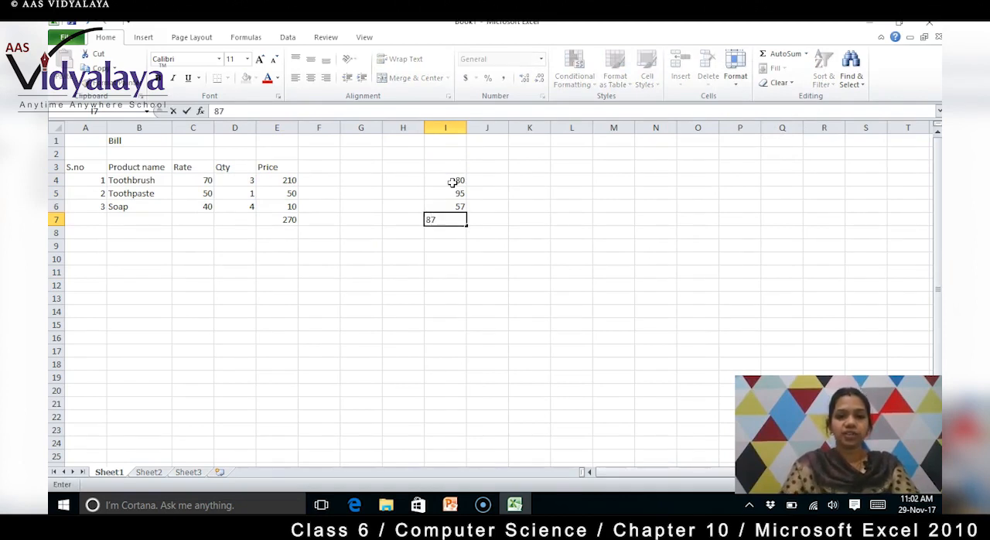
pyautogui.press('Return')
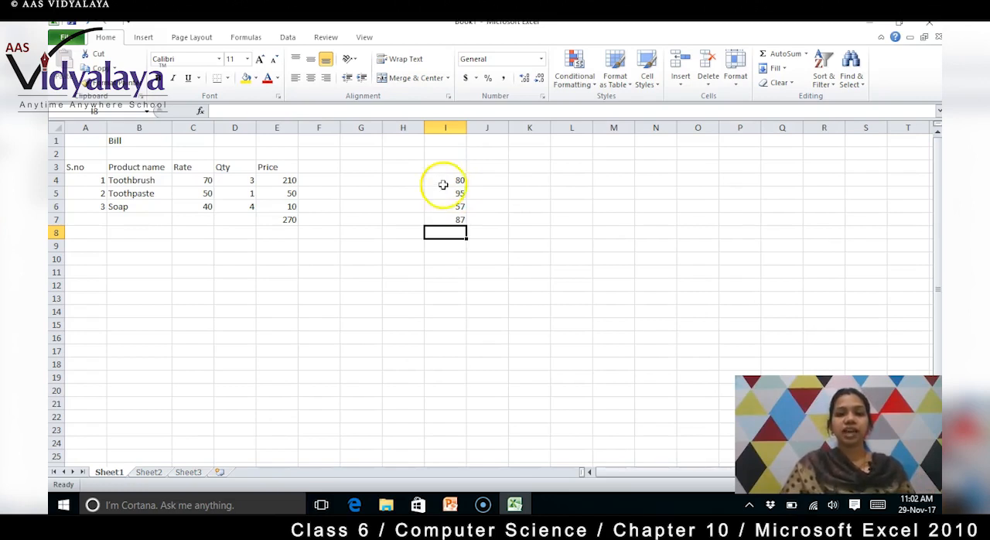
# - Calculate the average of the sample numbers in I4 to I7 with AutoSum, placing it in I8, and check its formula
pyautogui.click(447, 179)
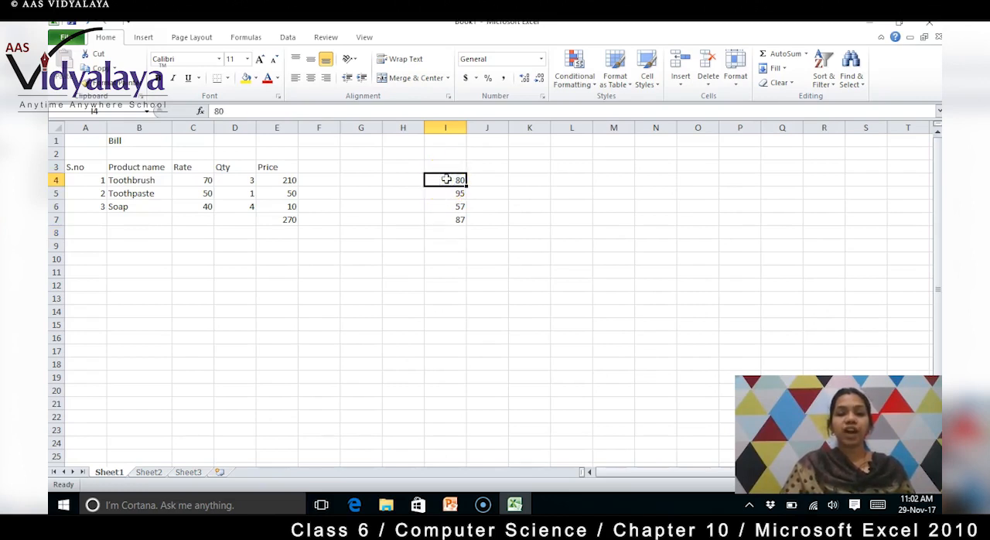
pyautogui.click(447, 179)
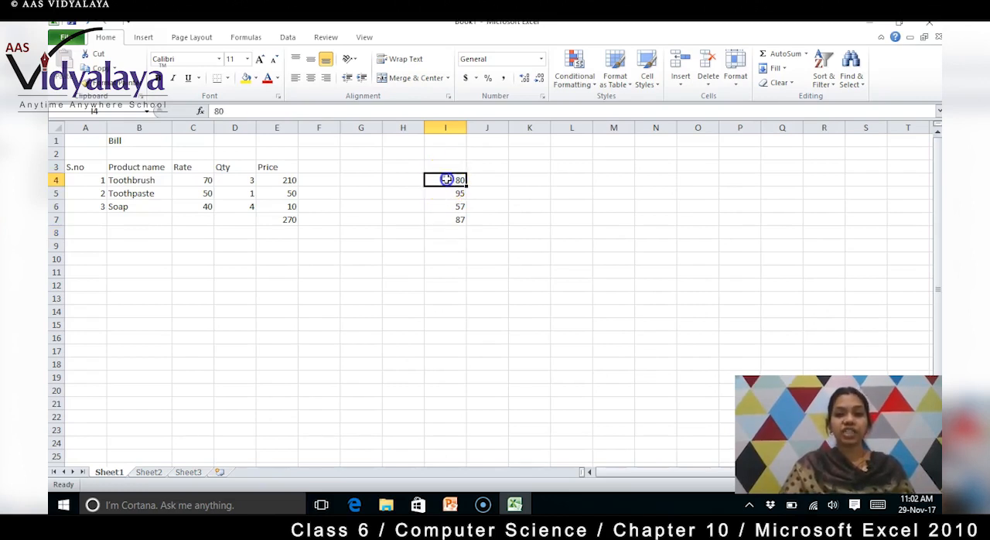
pyautogui.moveTo(447, 179); pyautogui.dragTo(449, 232)
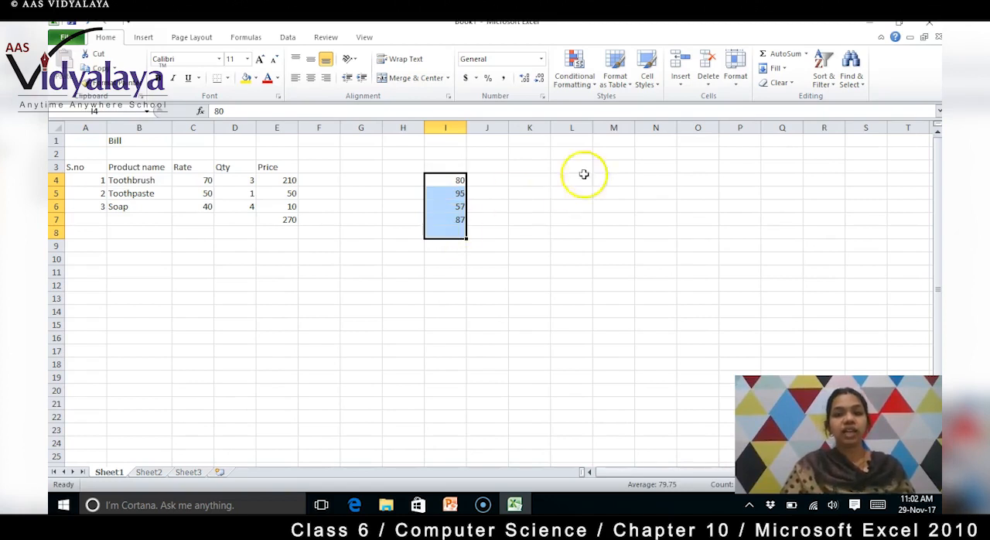
pyautogui.click(806, 54)
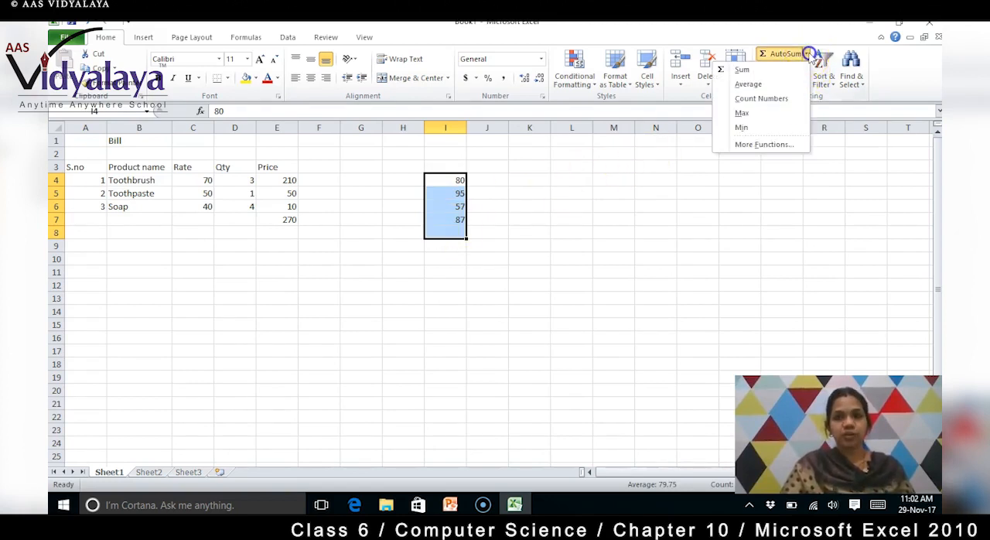
pyautogui.click(772, 84)
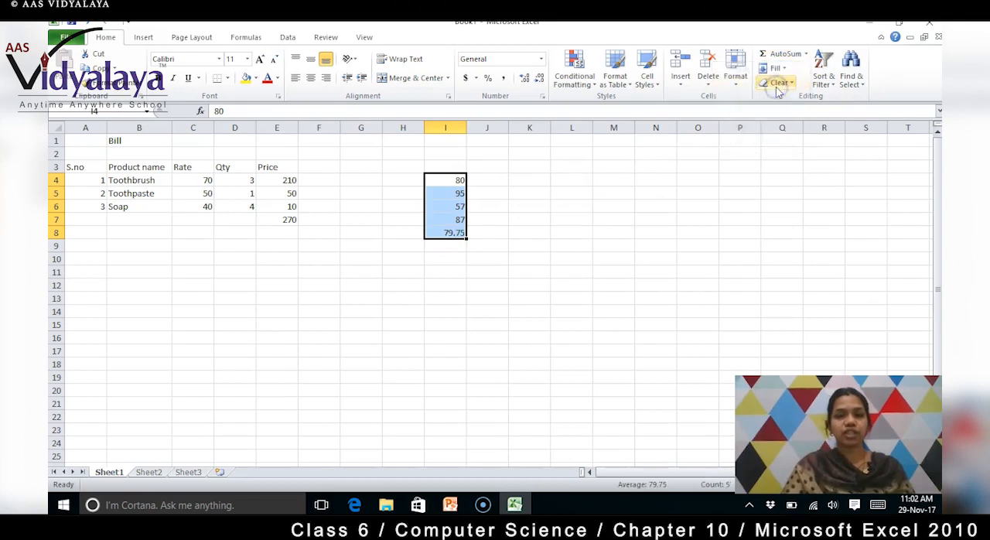
pyautogui.click(488, 234)
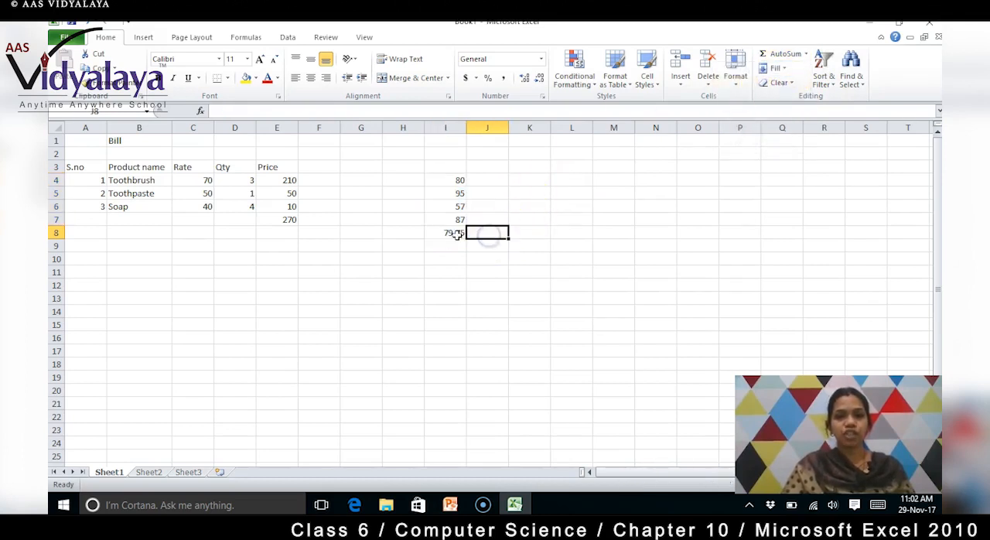
pyautogui.click(452, 234)
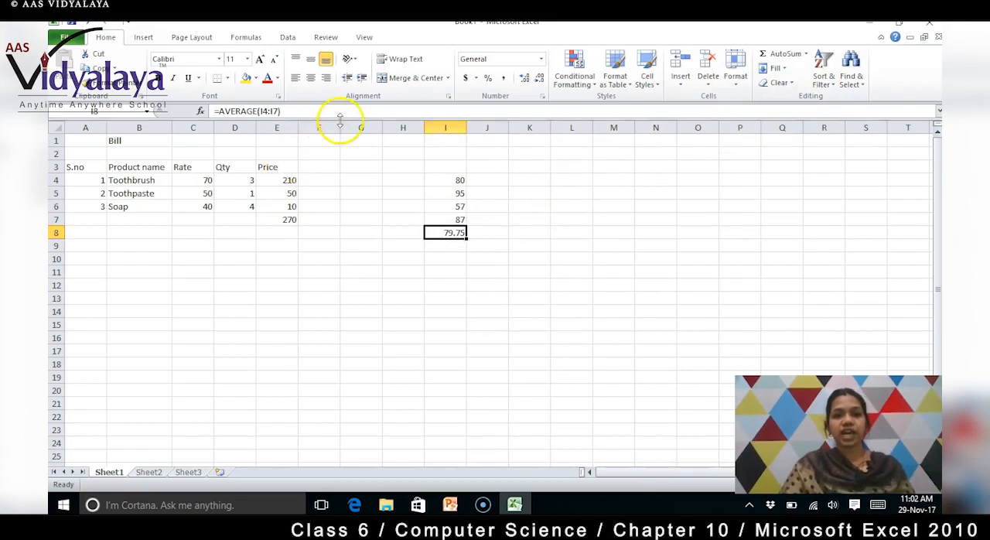
# - Apply AutoSum's Count Numbers function to the selected cells I4 to I8
pyautogui.click(457, 248)
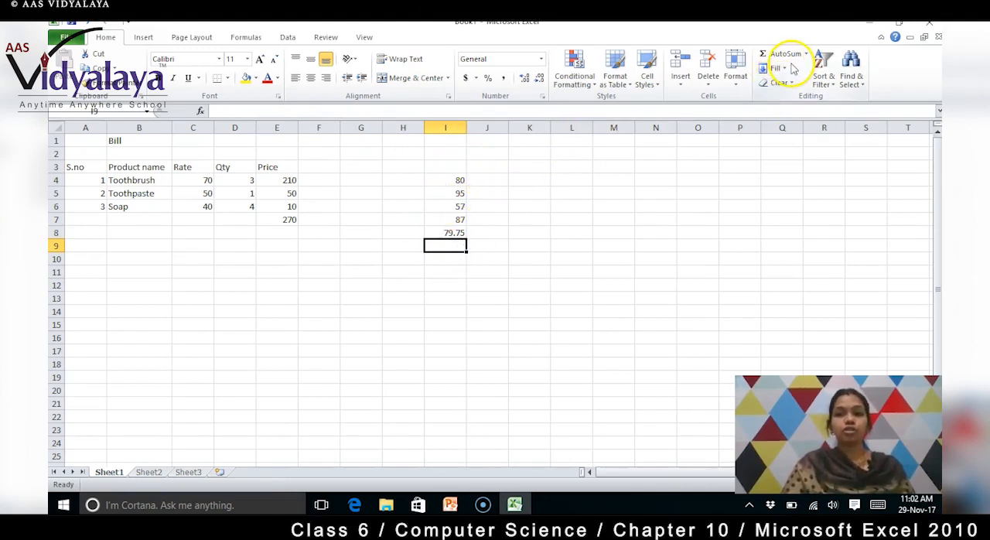
pyautogui.click(446, 180)
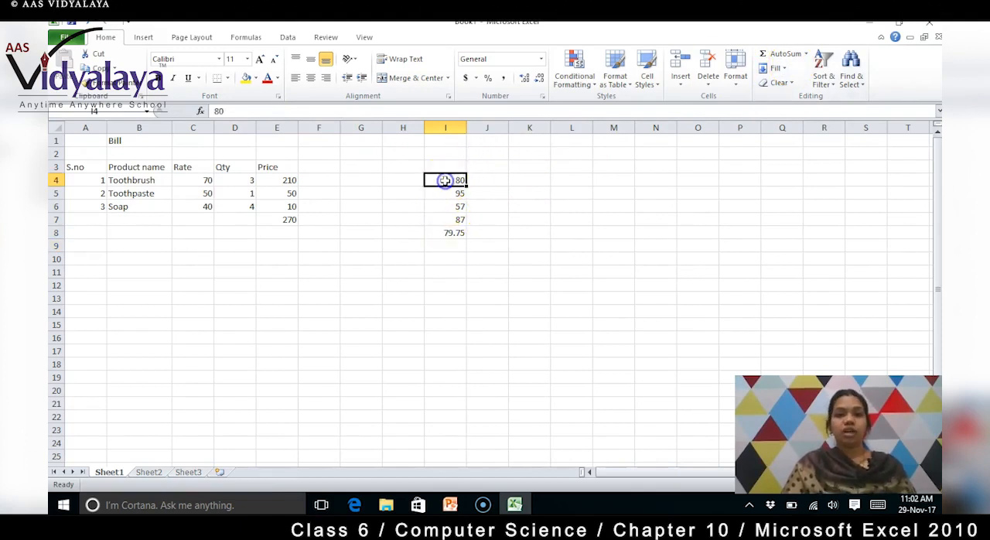
pyautogui.hotkey('shift', 'Down')
pyautogui.hotkey('shift', 'Down')
pyautogui.hotkey('shift', 'Down')
pyautogui.hotkey('shift', 'Down')
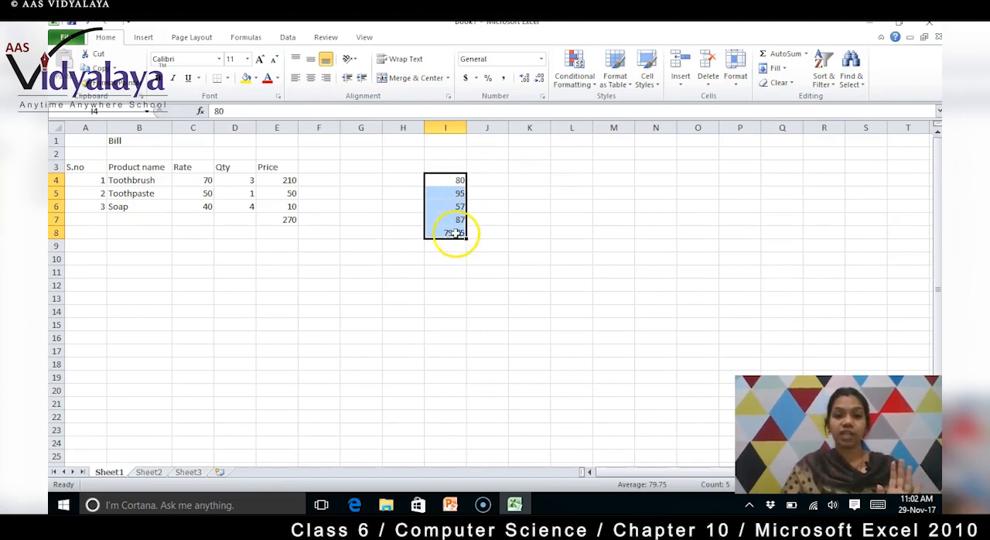
pyautogui.click(805, 54)
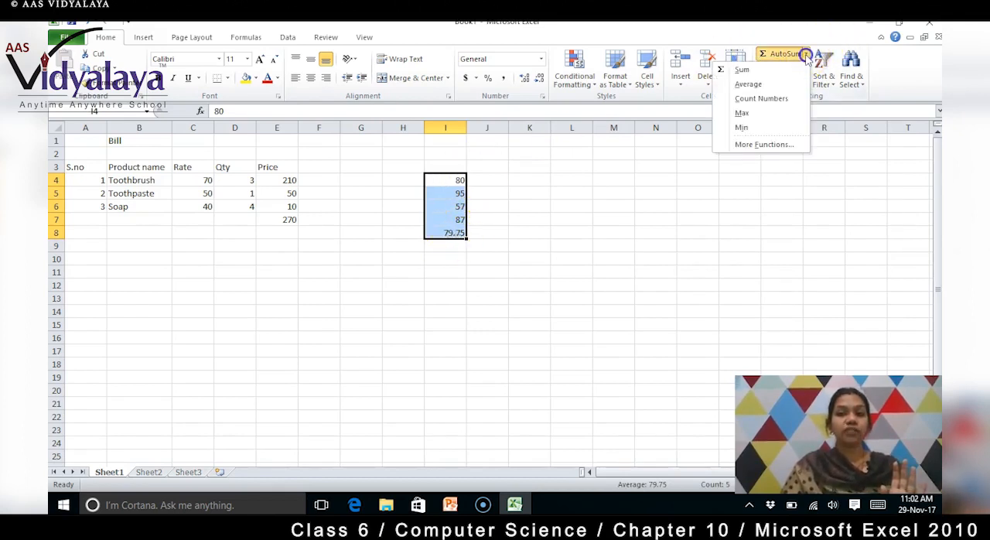
pyautogui.click(763, 101)
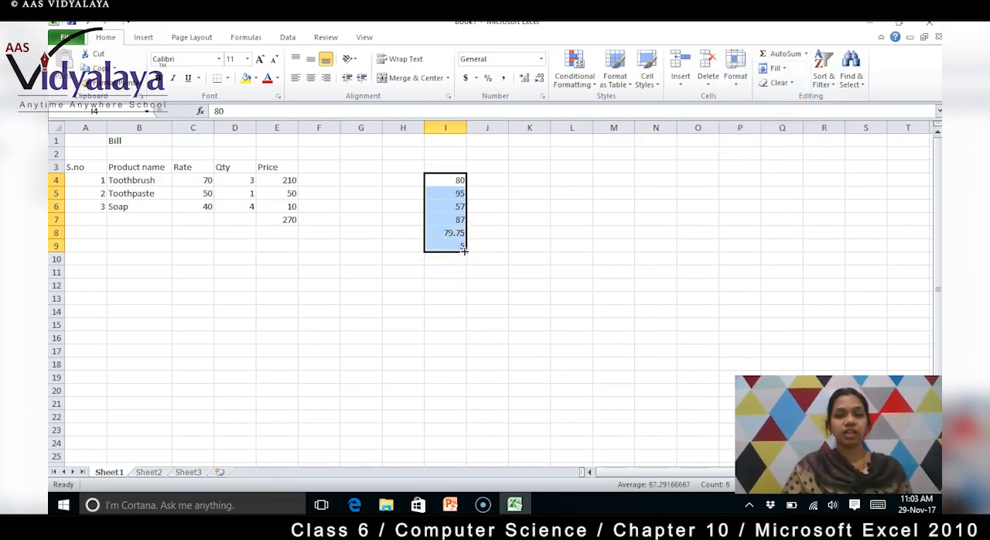
# - Delete the count result from cell I9
pyautogui.moveTo(458, 179); pyautogui.dragTo(456, 246)
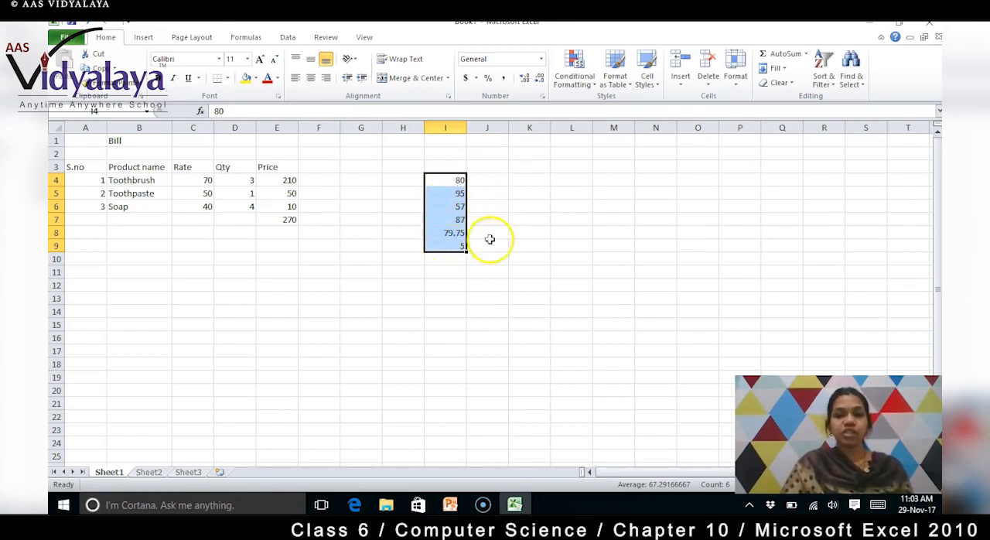
pyautogui.click(462, 246)
pyautogui.press('Delete')
# - Select I4 to I9, including the empty last cell, and insert the count of the numbers in I9 with AutoSum
pyautogui.click(439, 180)
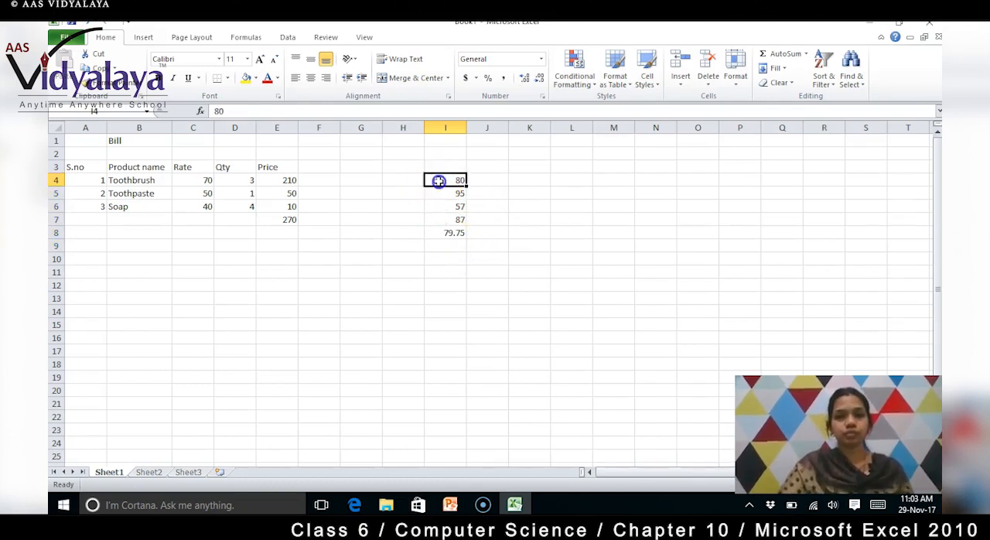
pyautogui.doubleClick(440, 180)
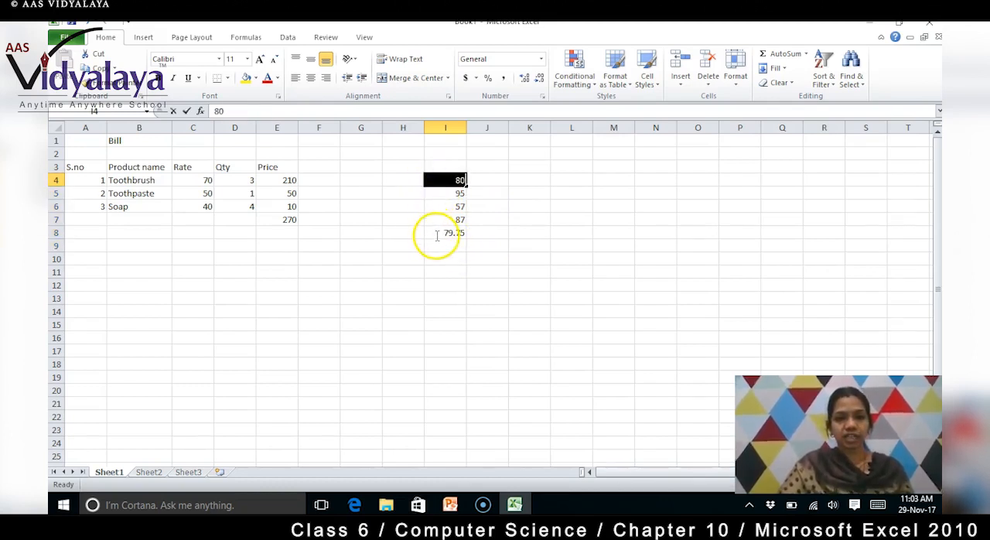
pyautogui.click(486, 168)
pyautogui.click(434, 181)
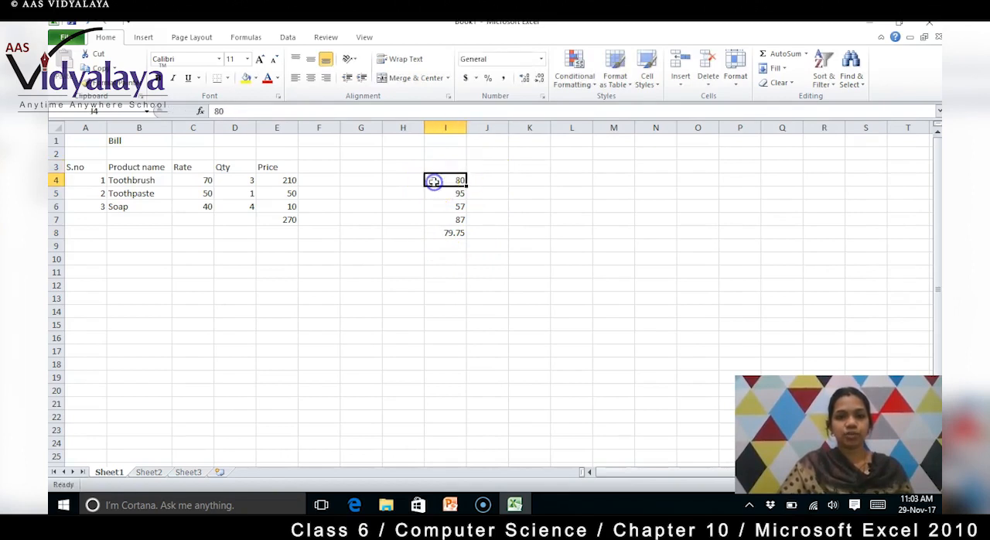
pyautogui.doubleClick(434, 181)
pyautogui.click(466, 178)
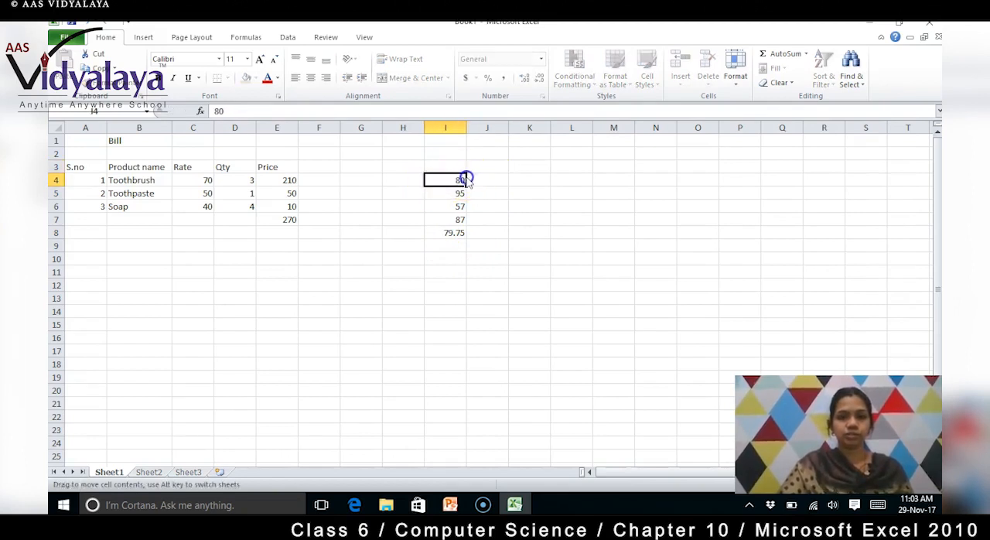
pyautogui.click(456, 182)
pyautogui.moveTo(457, 181); pyautogui.dragTo(443, 242)
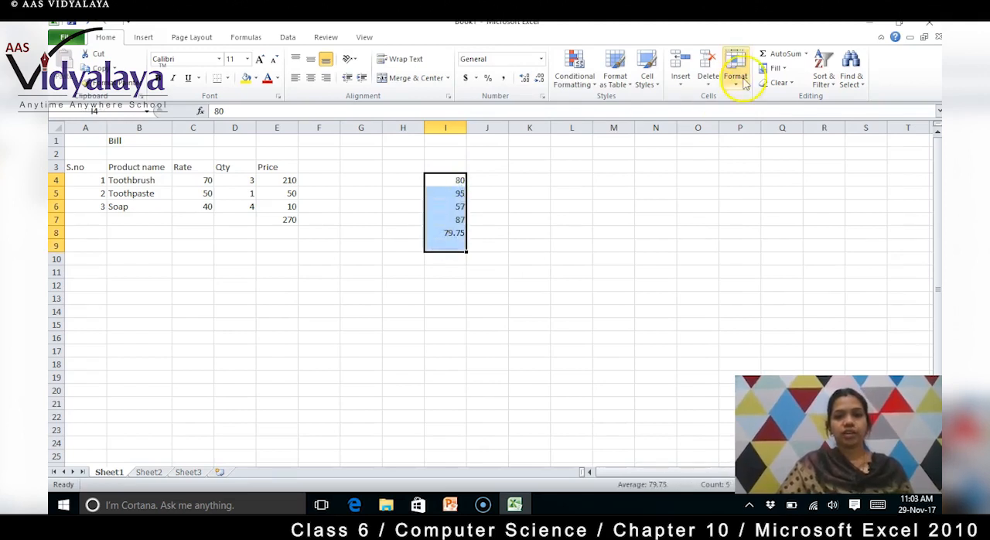
pyautogui.click(806, 54)
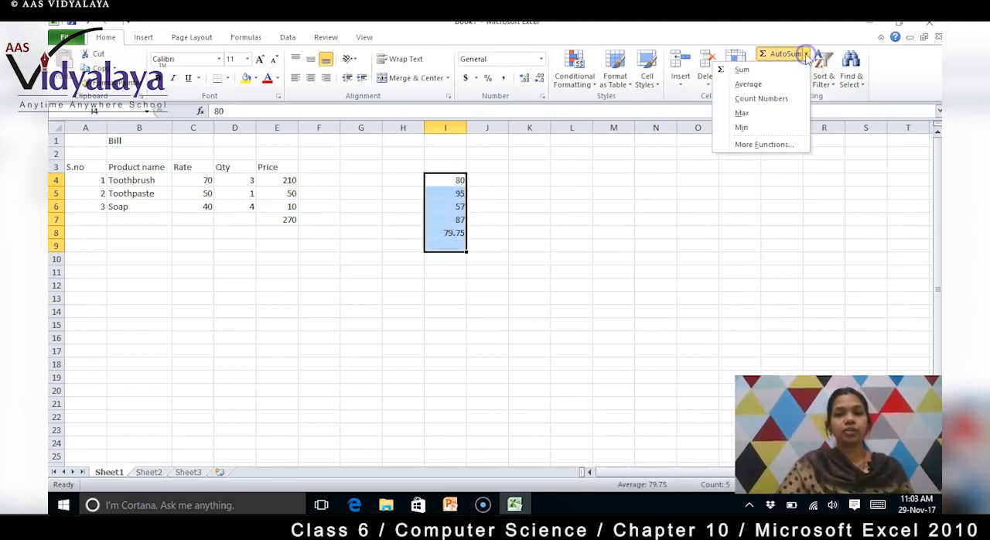
pyautogui.click(750, 99)
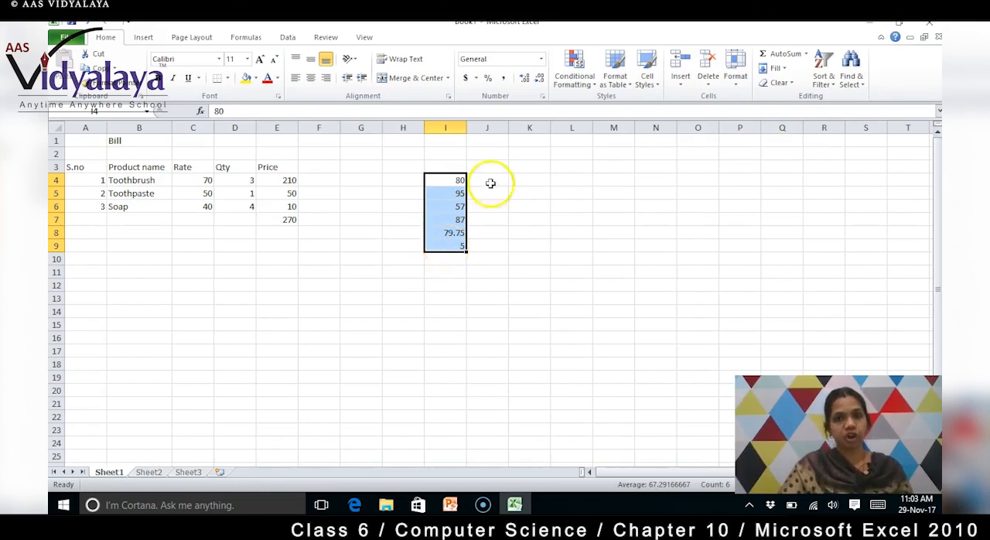
# - Use AutoSum to insert the maximum of I4 to I9 in I10 and the minimum of I4 to I10 in I11
pyautogui.click(807, 55)
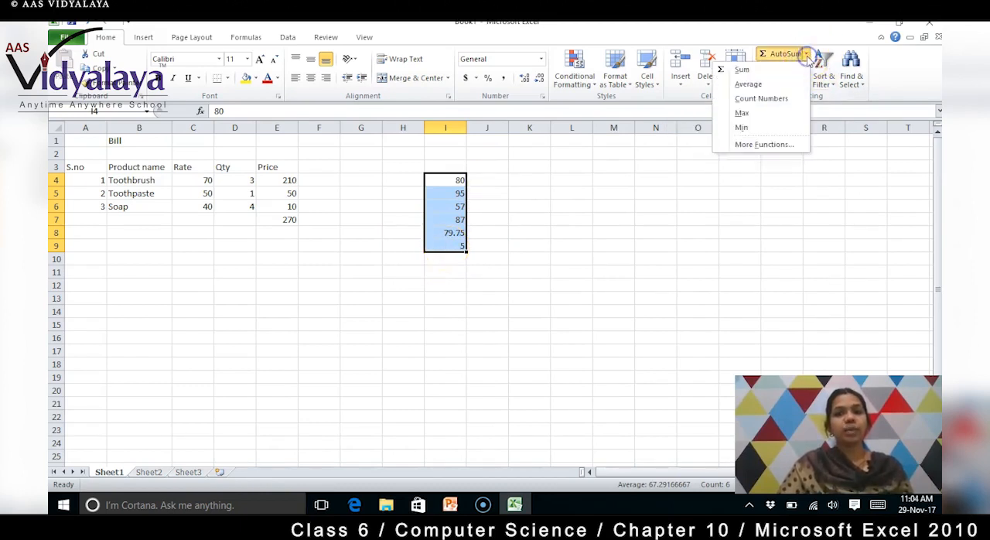
pyautogui.click(777, 116)
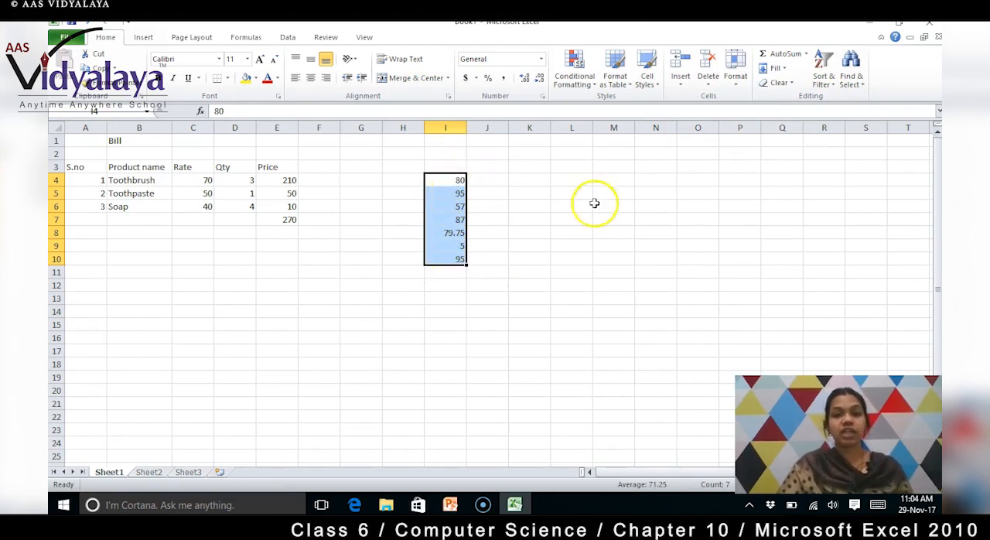
pyautogui.click(807, 55)
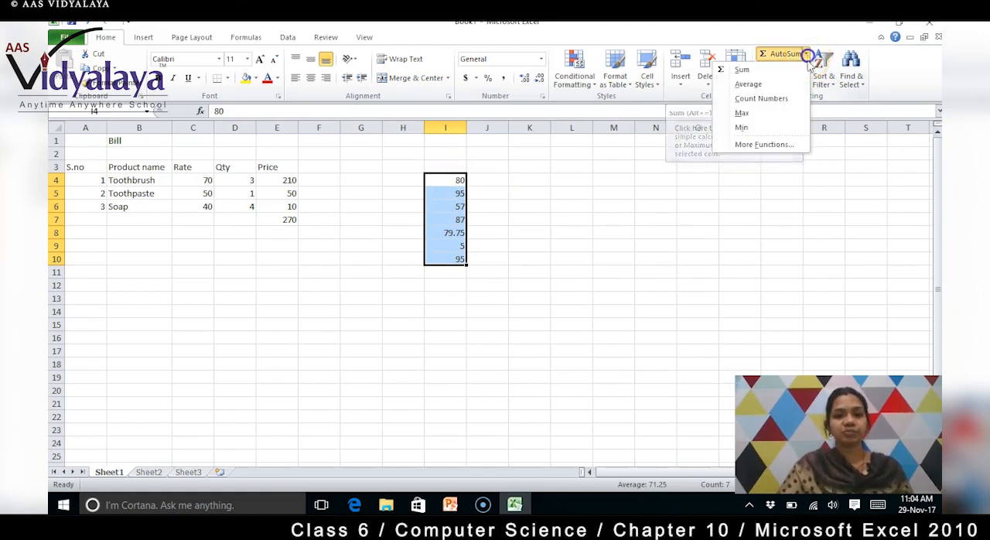
pyautogui.click(758, 129)
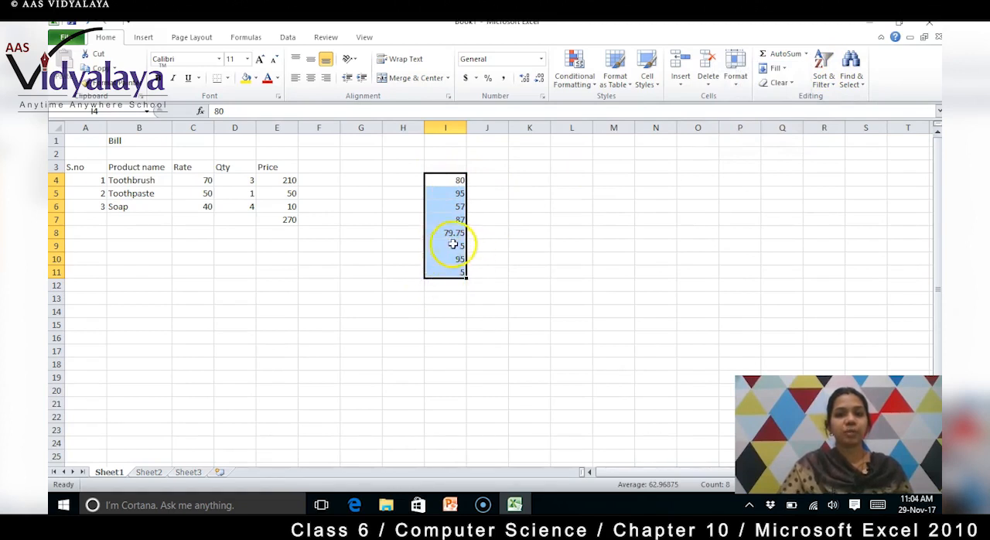
pyautogui.click(498, 299)
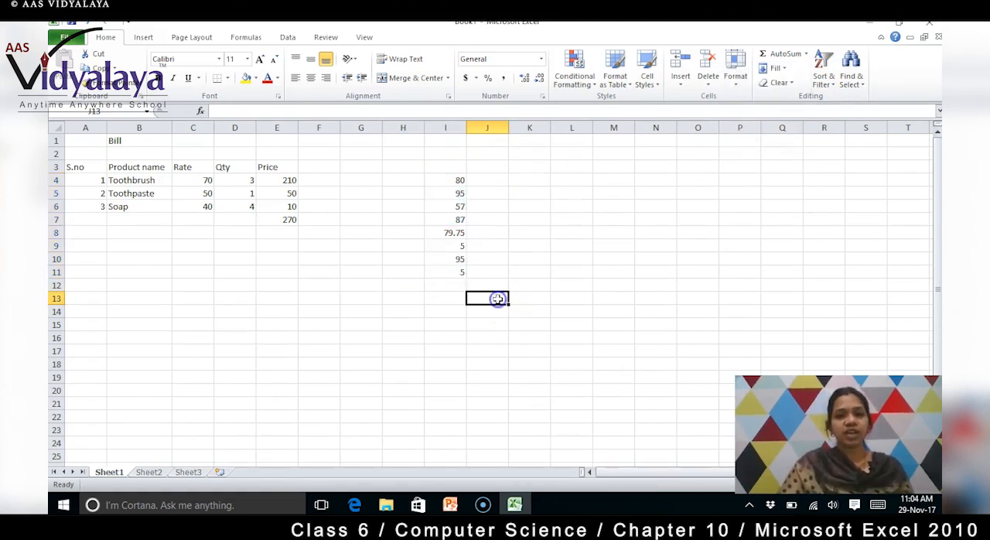